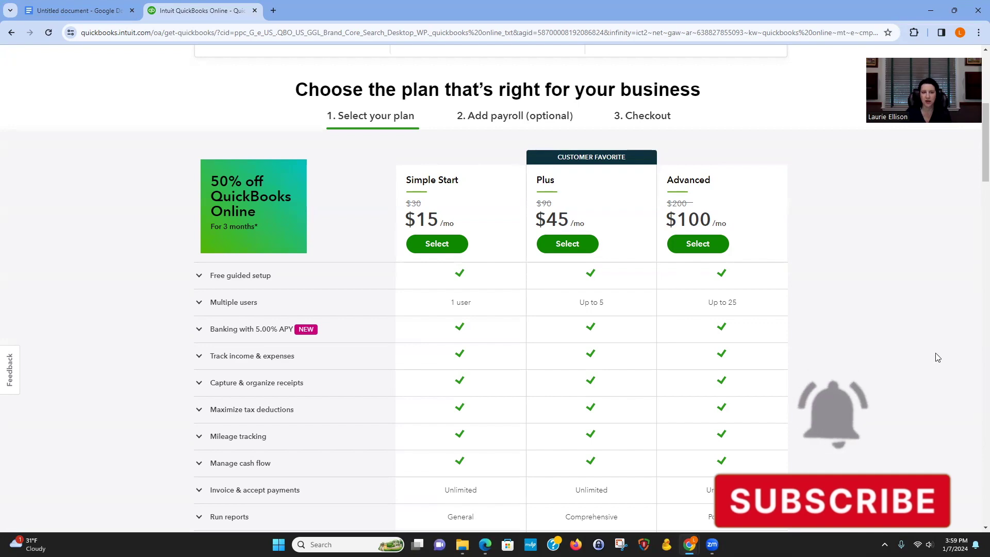
Review the QuickBooks Online plan comparison and choose the Simple Start plan.
{"action": "scroll", "coordinate": [934, 355], "scroll_direction": "down", "scroll_amount": 1}
{"action": "scroll", "coordinate": [935, 358], "scroll_direction": "up", "scroll_amount": 6}
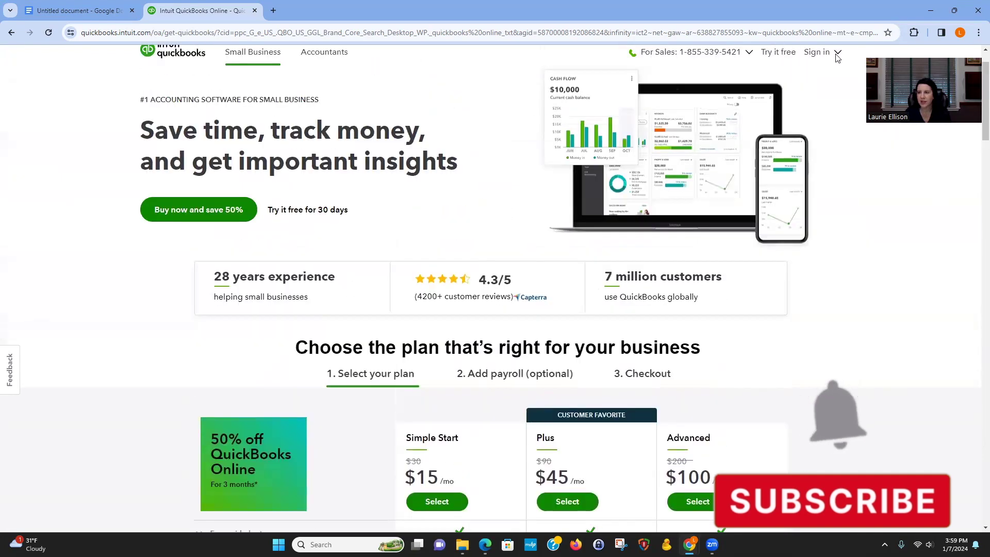
{"action": "left_click", "coordinate": [817, 52]}
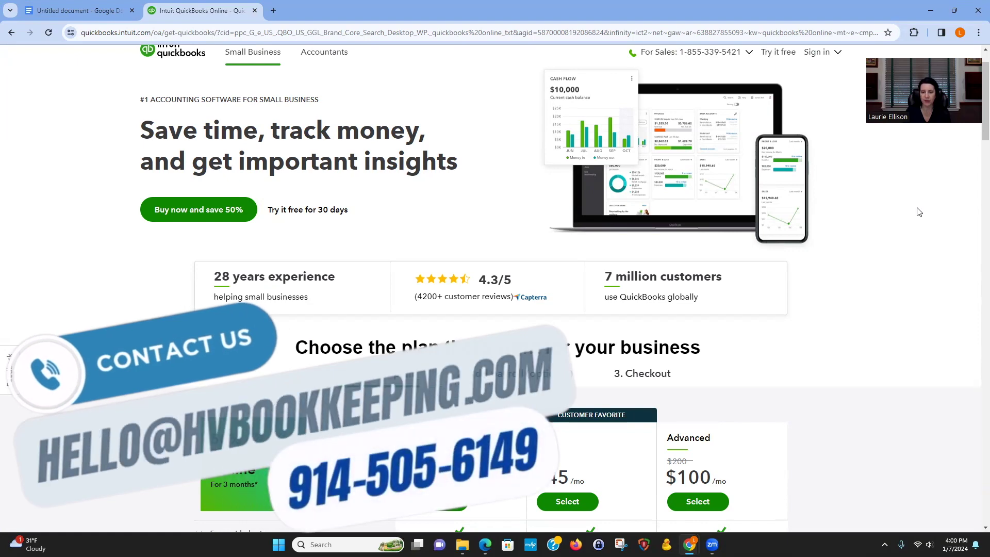
{"action": "scroll", "coordinate": [909, 304], "scroll_direction": "down", "scroll_amount": 4}
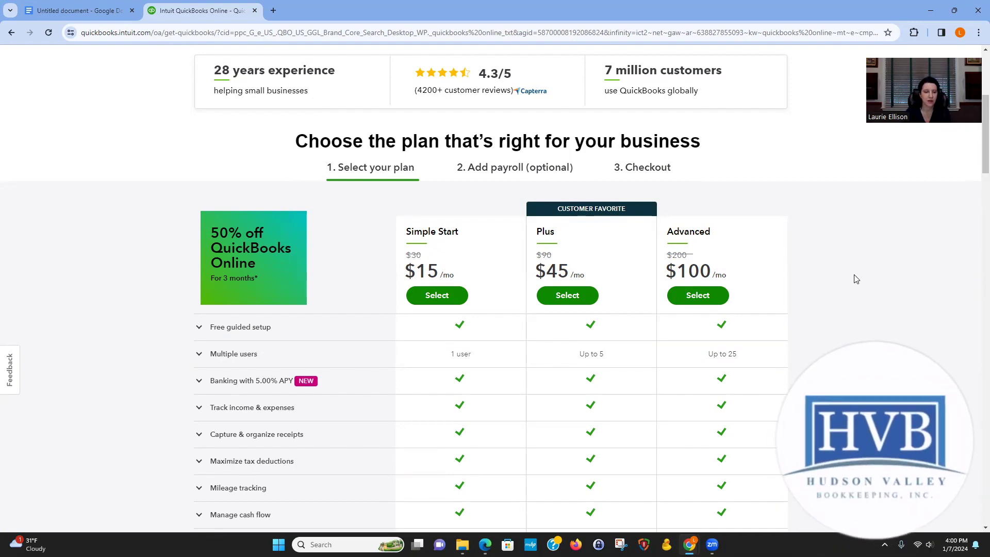
{"action": "scroll", "coordinate": [849, 278], "scroll_direction": "down", "scroll_amount": 2}
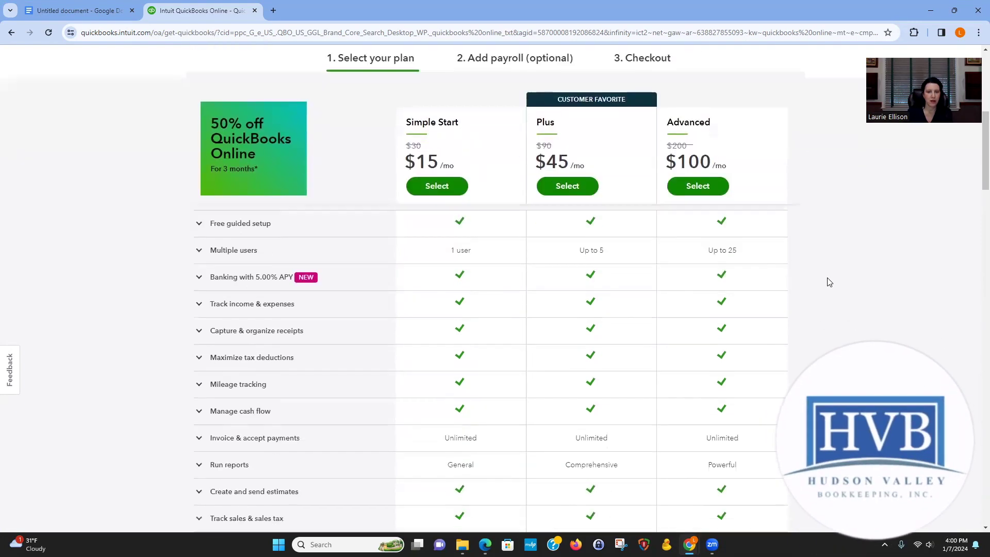
{"action": "left_click", "coordinate": [437, 187]}
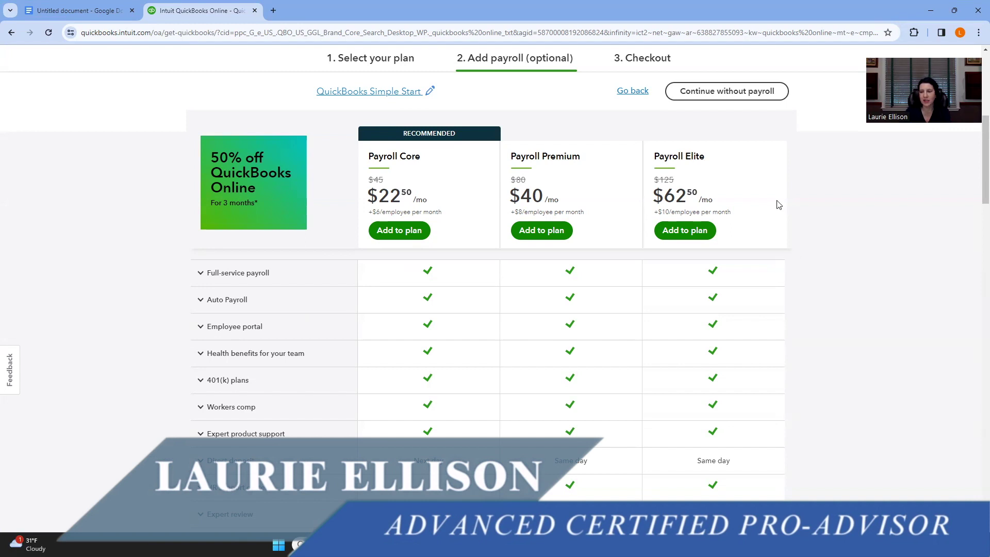
Continue without payroll, dismiss the 30-day free trial offer and proceed to checkout for Simple Start.
{"action": "left_click", "coordinate": [728, 92]}
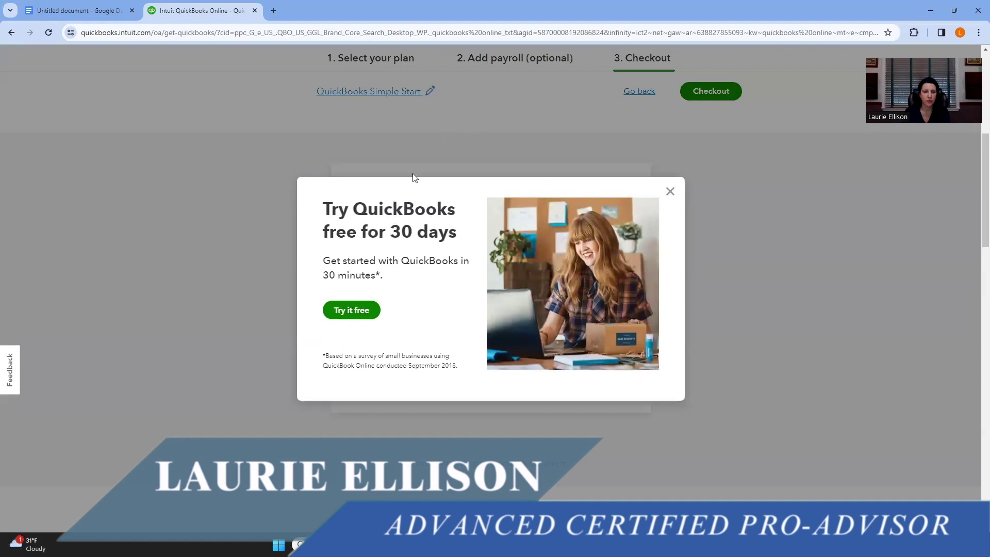
{"action": "left_click", "coordinate": [669, 193]}
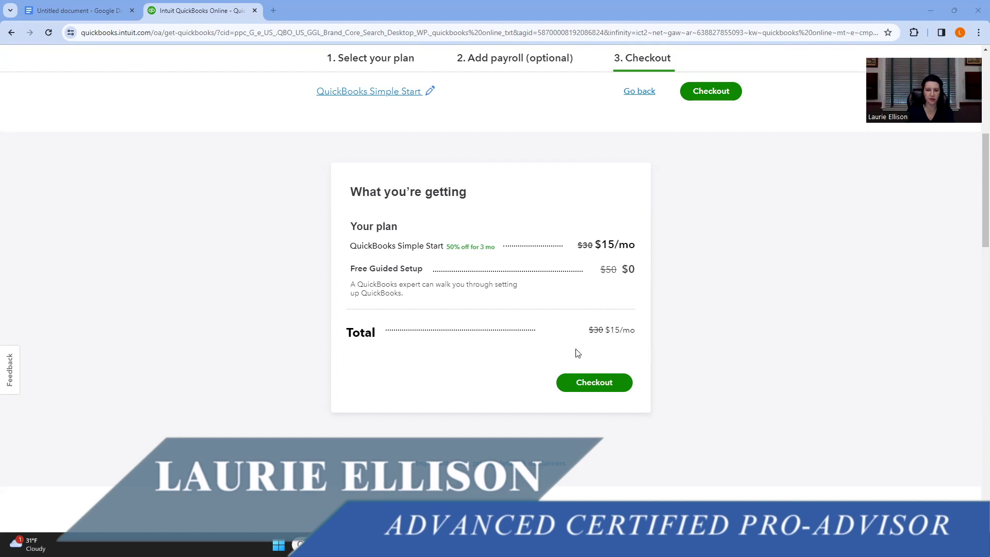
{"action": "left_click", "coordinate": [597, 385]}
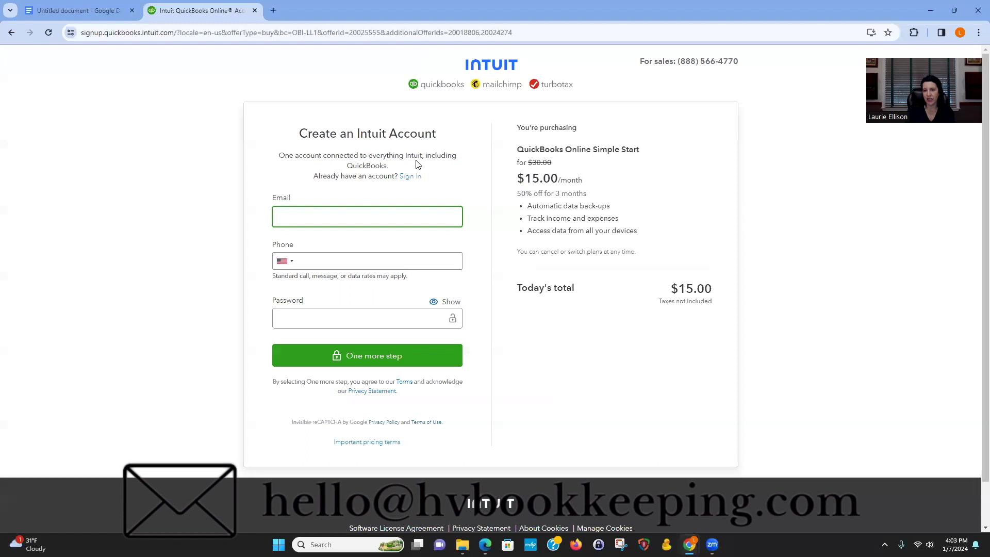
Sign in with an existing Intuit account and review the billing form for the subscription.
{"action": "left_click", "coordinate": [411, 177]}
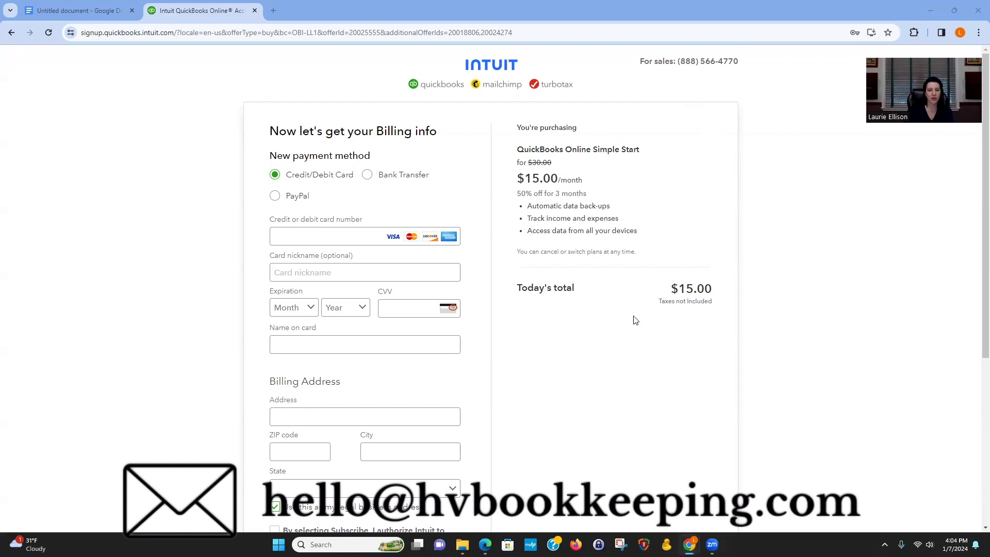
{"action": "scroll", "coordinate": [632, 372], "scroll_direction": "down", "scroll_amount": 1}
{"action": "scroll", "coordinate": [666, 358], "scroll_direction": "down", "scroll_amount": 2}
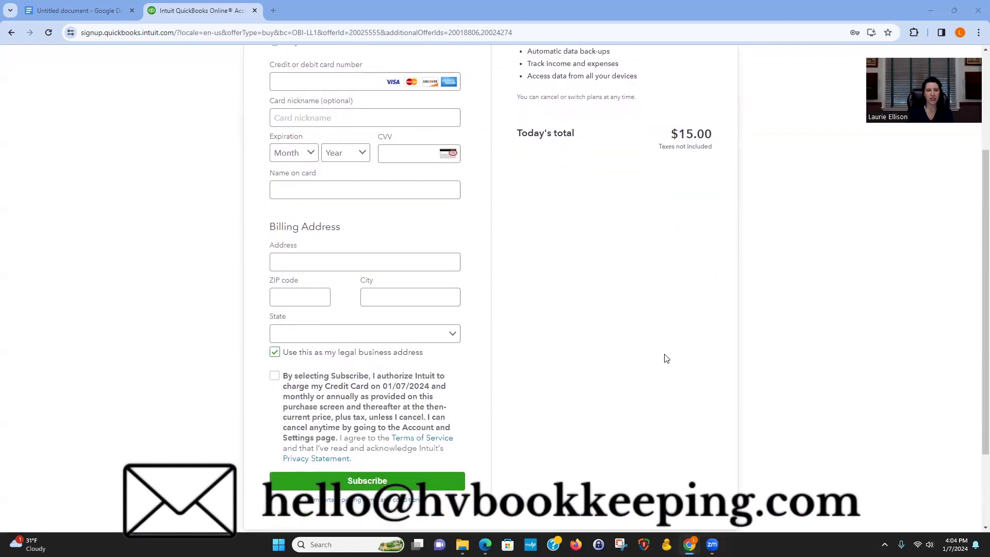
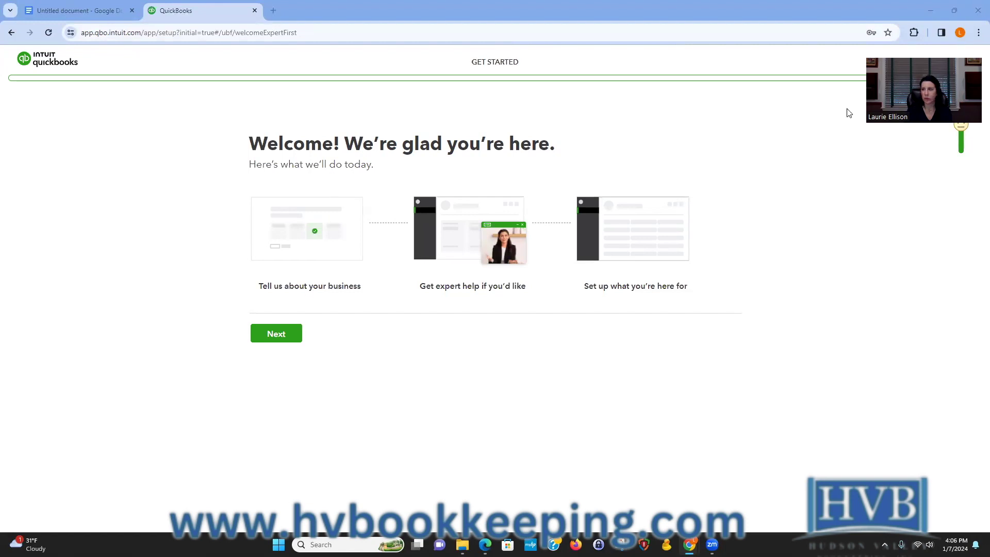
Begin the company setup and submit "Mental Health Practice 2024" as the legal business name.
{"action": "left_click", "coordinate": [280, 334]}
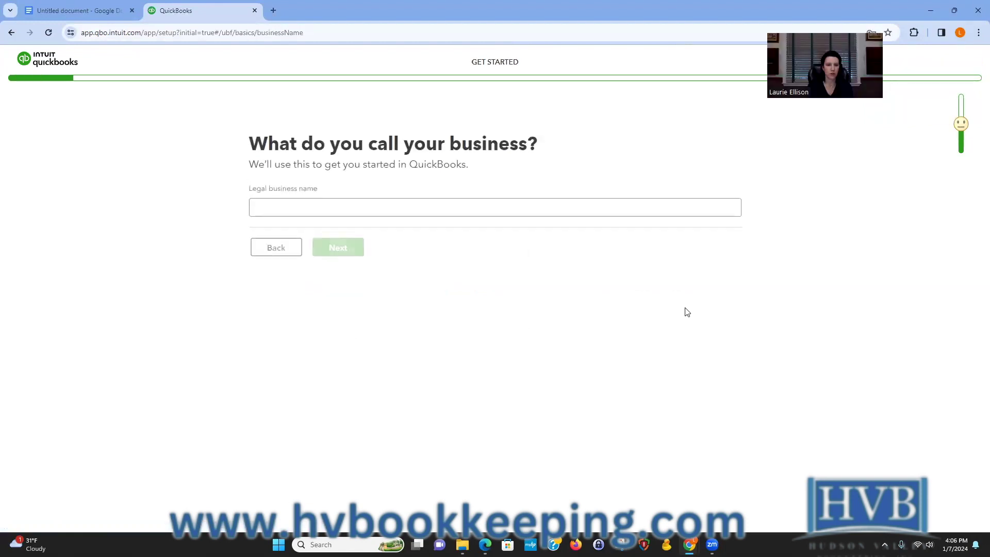
{"action": "left_click", "coordinate": [337, 205]}
{"action": "type", "text": "M"}
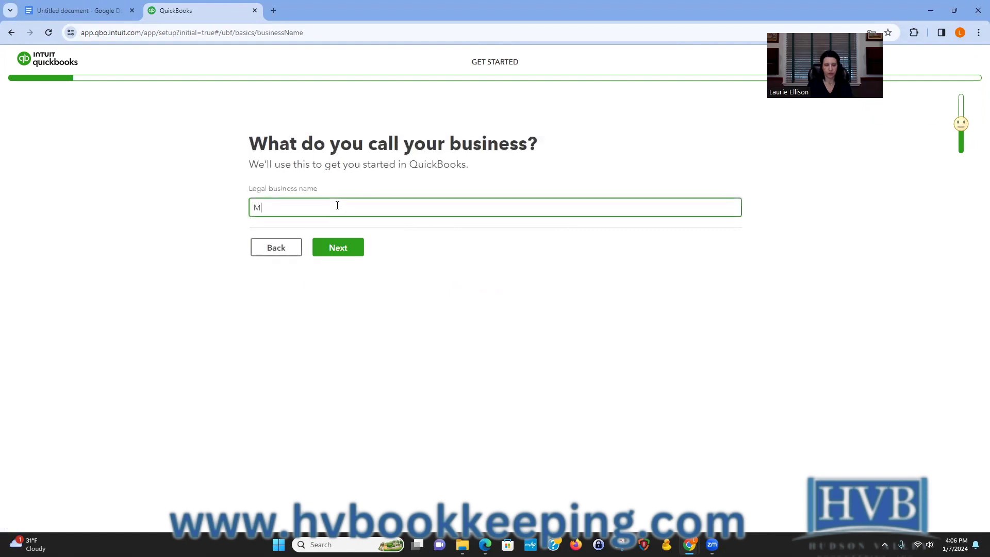
{"action": "type", "text": "ental Healt"}
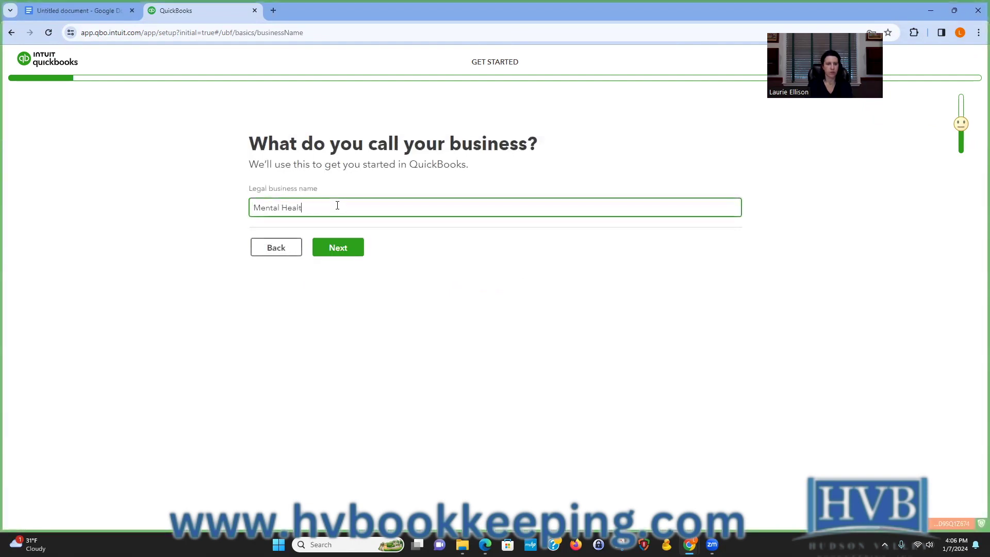
{"action": "type", "text": "h Practice 2024"}
{"action": "left_click", "coordinate": [340, 247]}
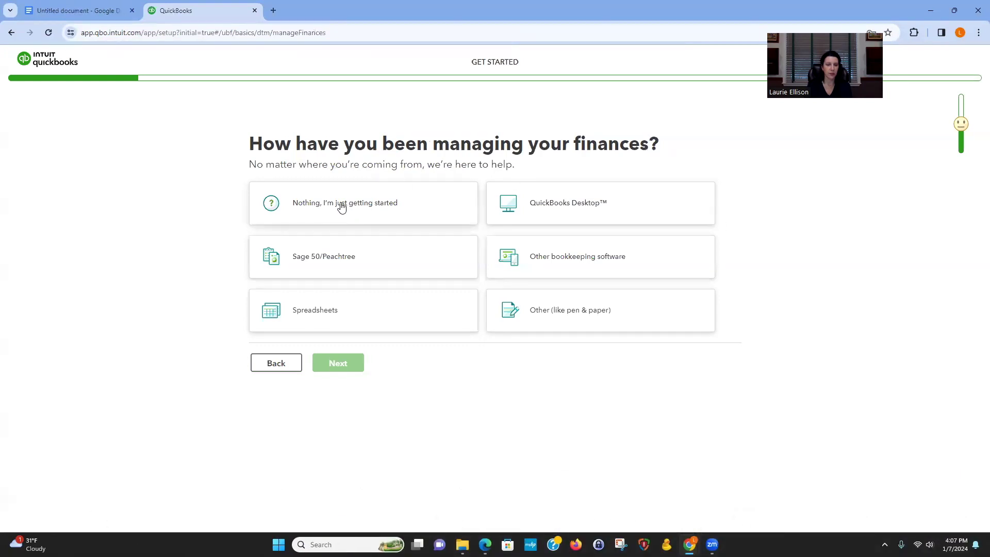
Answer that no finance system was used before (just getting started) and that the practice is the main source of income.
{"action": "left_click", "coordinate": [339, 205]}
{"action": "left_click", "coordinate": [344, 391]}
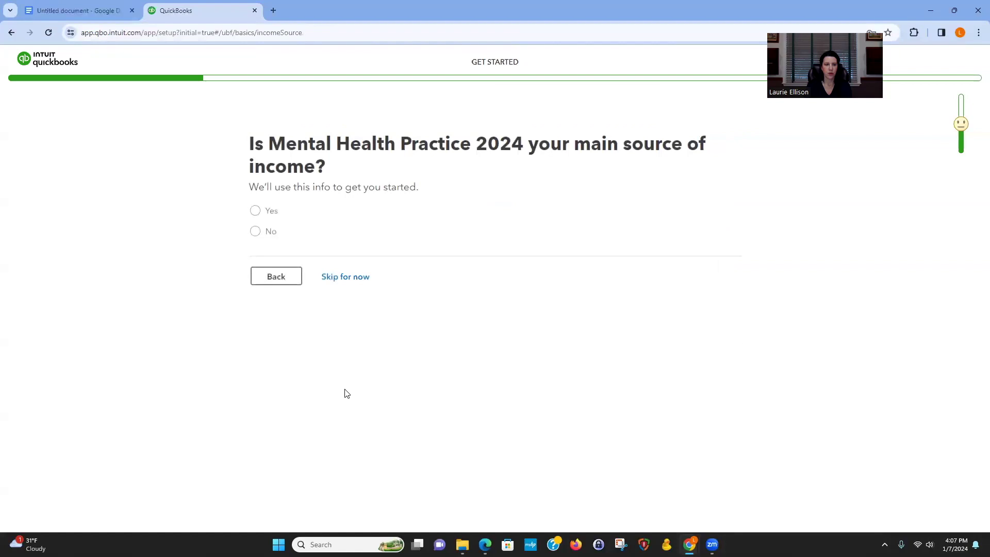
{"action": "left_click", "coordinate": [255, 211]}
{"action": "left_click", "coordinate": [346, 276]}
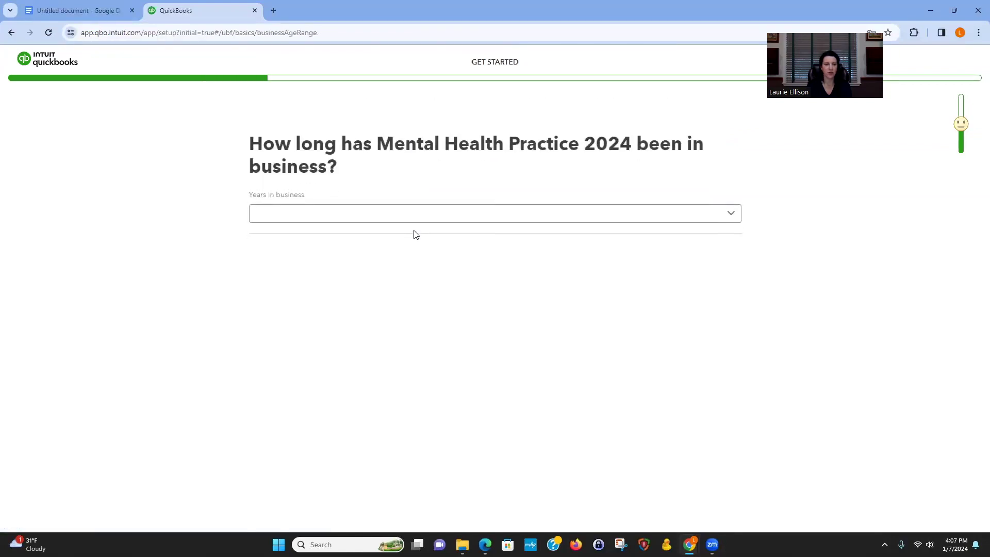
Set the years in business to Under a year and continue.
{"action": "left_click", "coordinate": [406, 214]}
{"action": "left_click", "coordinate": [339, 241]}
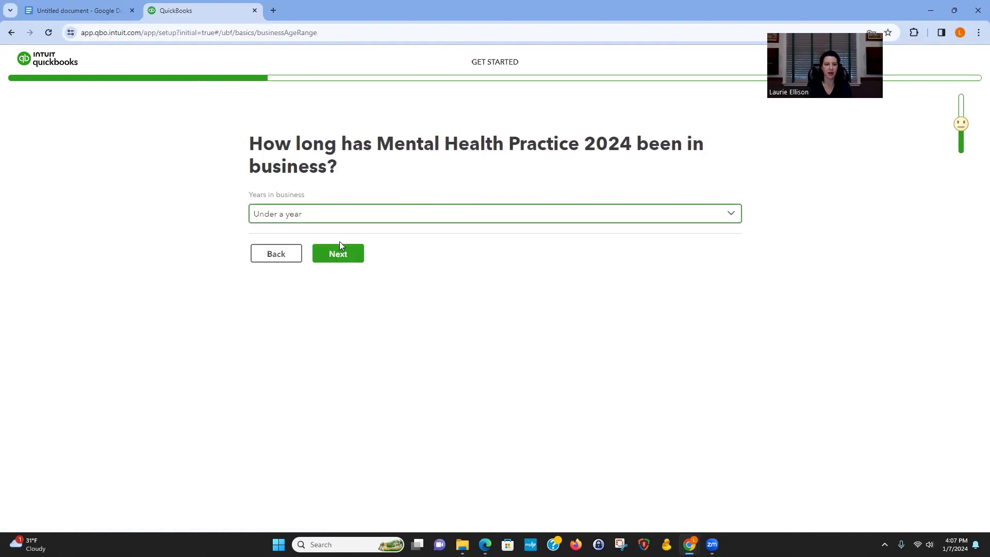
{"action": "left_click", "coordinate": [350, 253]}
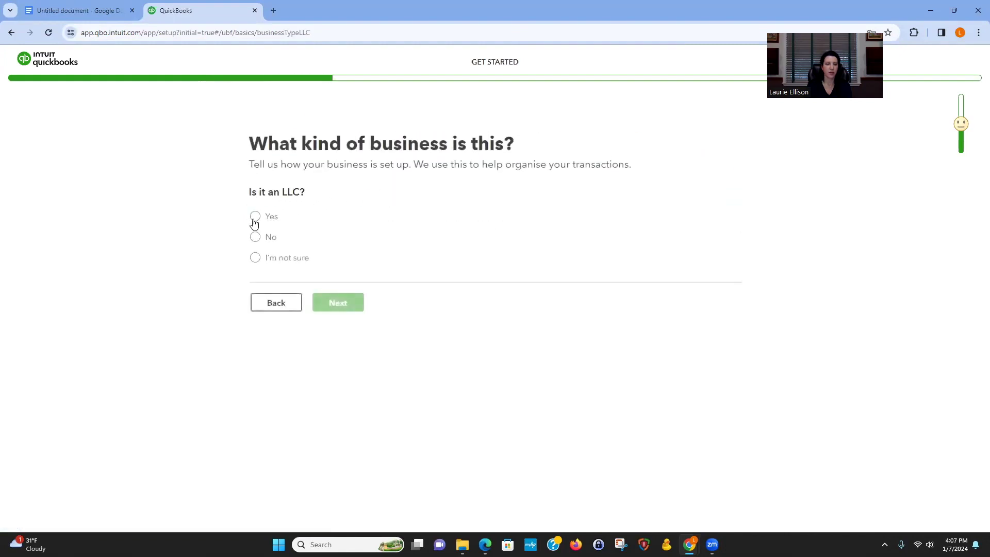
Declare the business an LLC that is set up as an S Corp for taxes.
{"action": "left_click", "coordinate": [254, 217]}
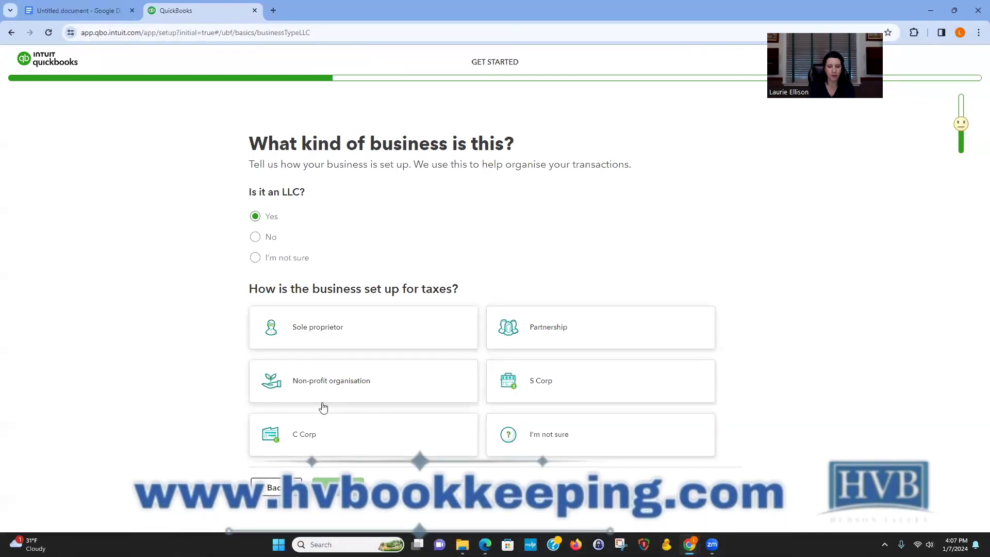
{"action": "left_click", "coordinate": [540, 384]}
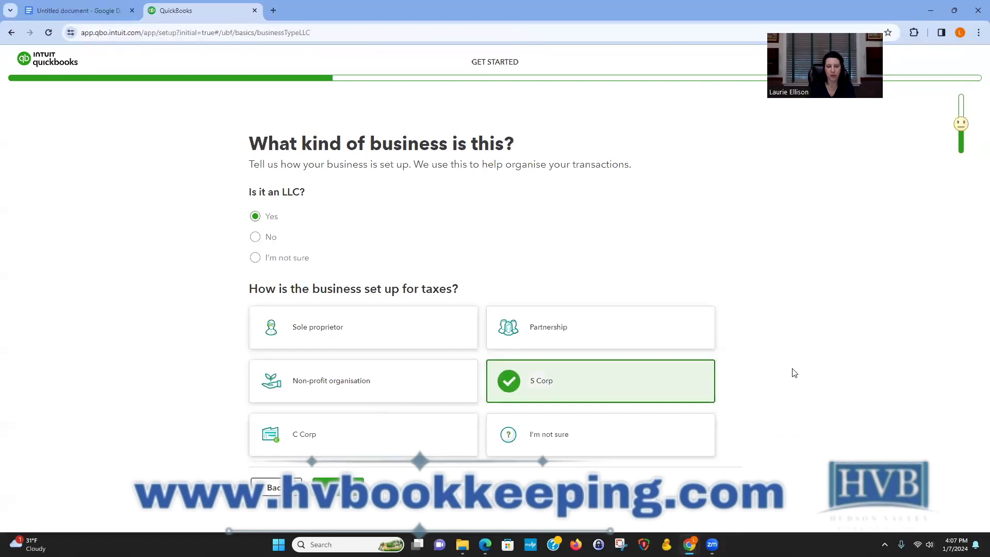
{"action": "left_click", "coordinate": [339, 487]}
Search the industries for "mental" and choose Offices of physicians, mental health specialists.
{"action": "left_click", "coordinate": [278, 206]}
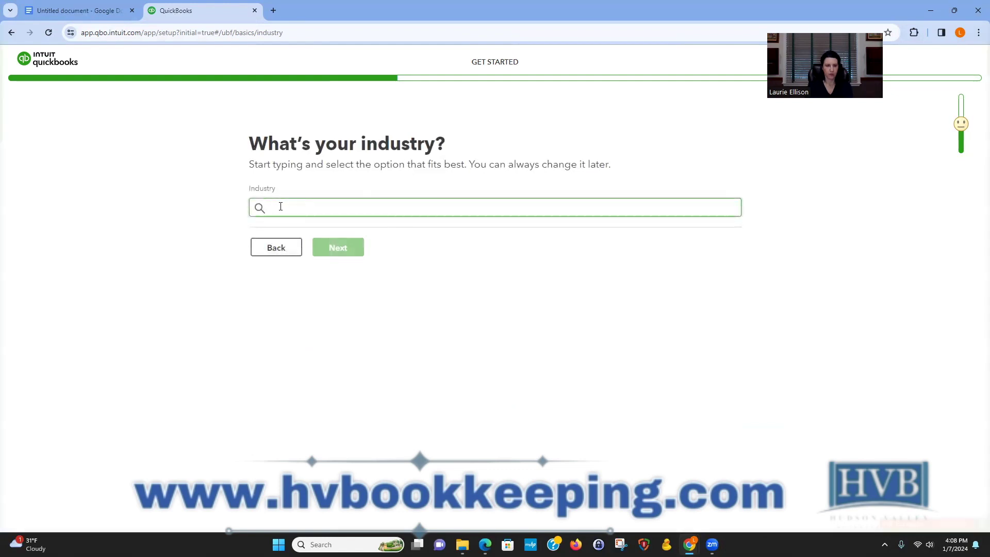
{"action": "type", "text": "mental"}
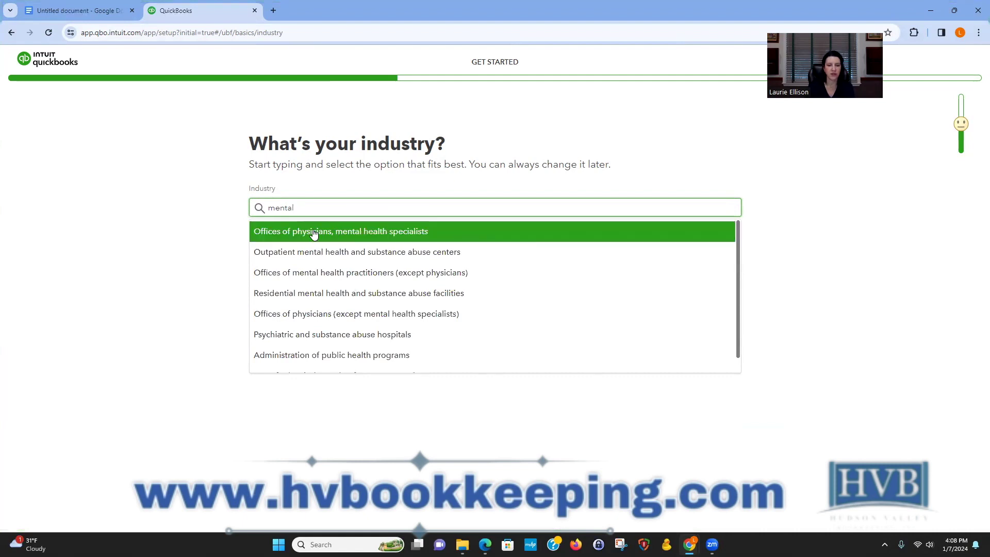
{"action": "left_click", "coordinate": [314, 233]}
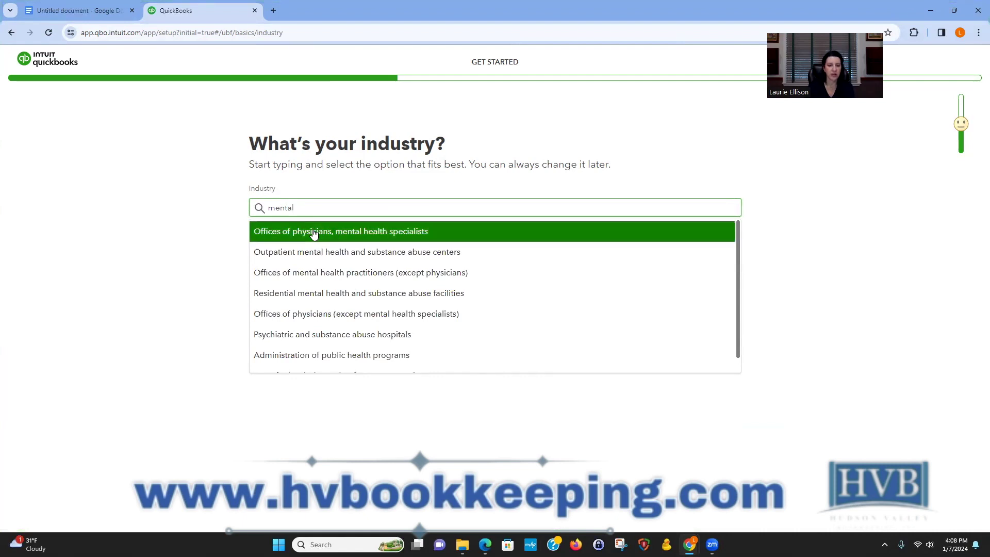
{"action": "left_click", "coordinate": [330, 247]}
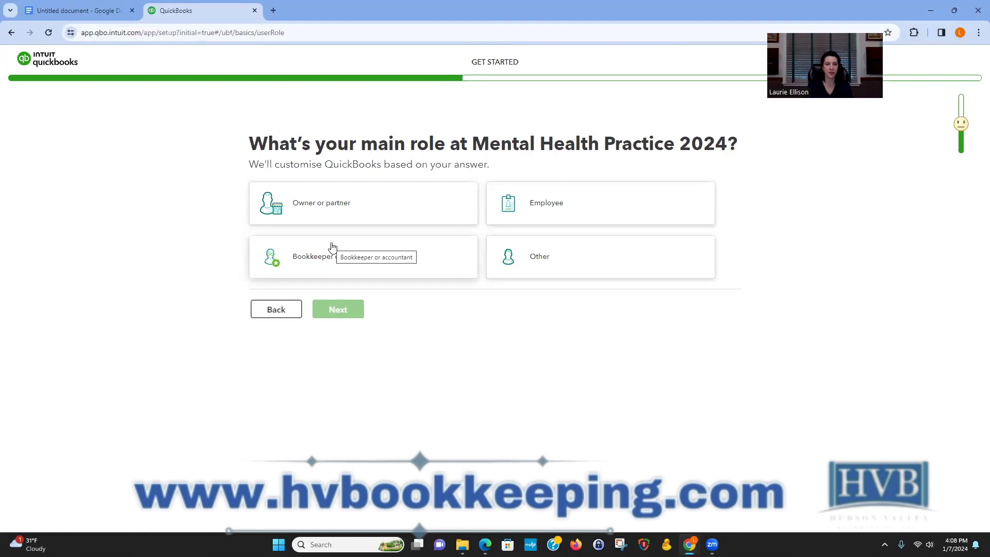
Set the main role to Owner or partner and describe the team as a Business of one.
{"action": "left_click", "coordinate": [331, 201]}
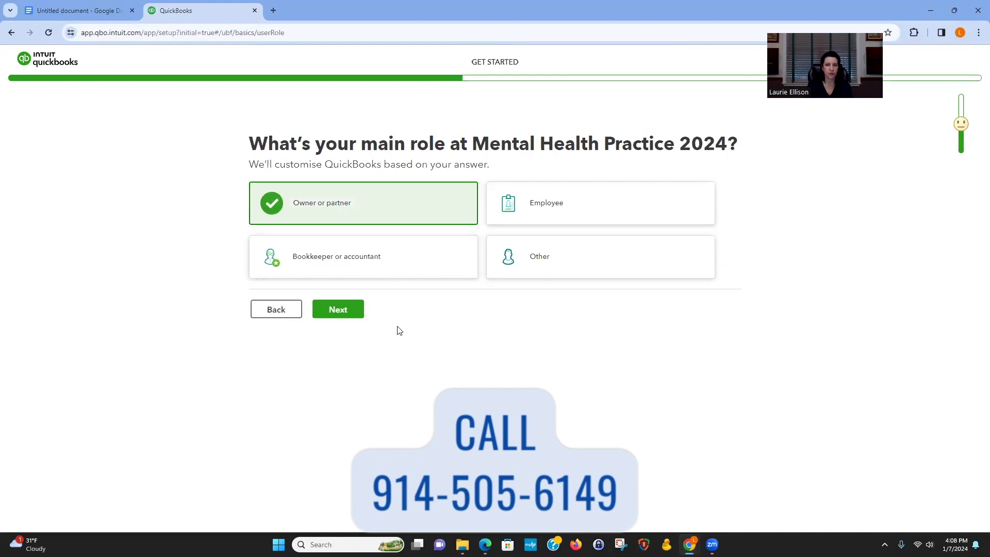
{"action": "left_click", "coordinate": [335, 309]}
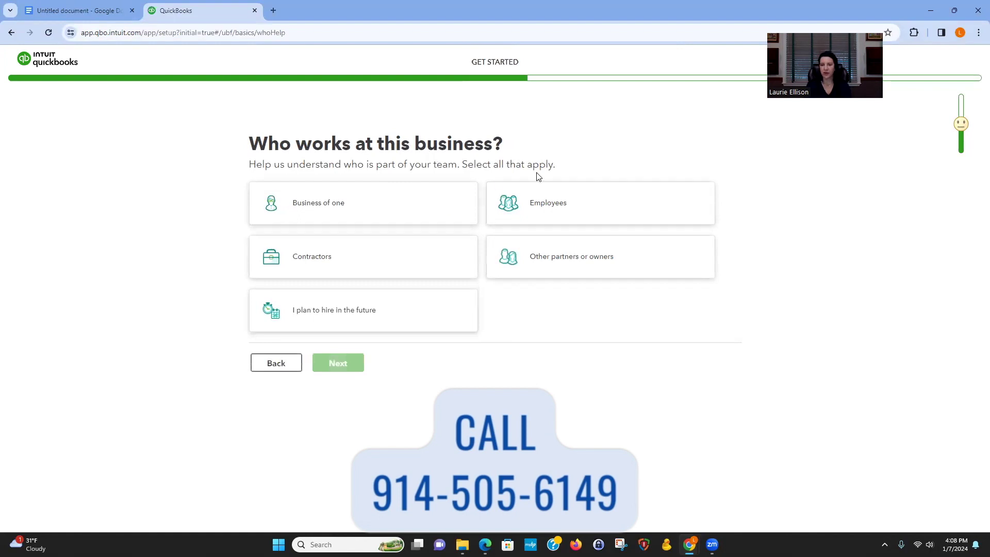
{"action": "left_click", "coordinate": [329, 206]}
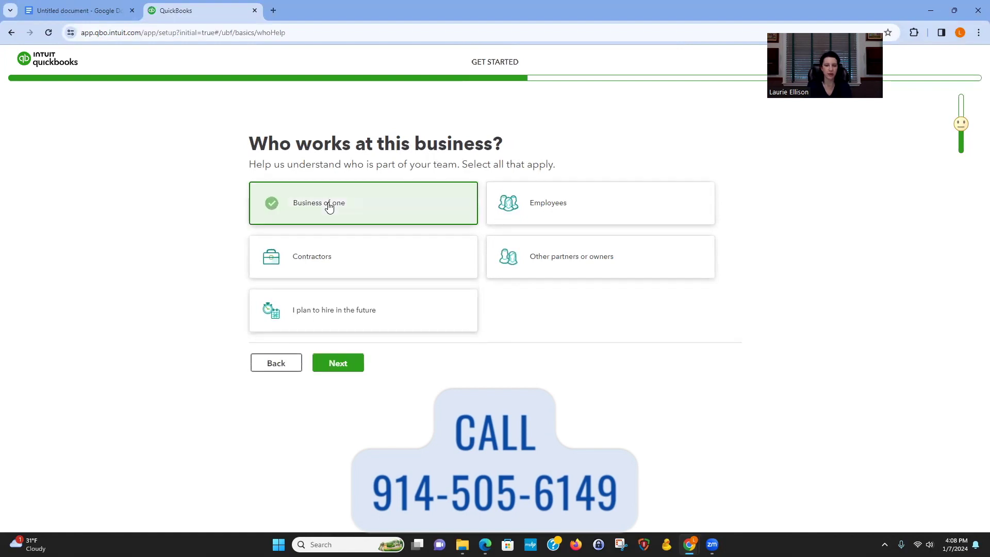
{"action": "left_click", "coordinate": [341, 364]}
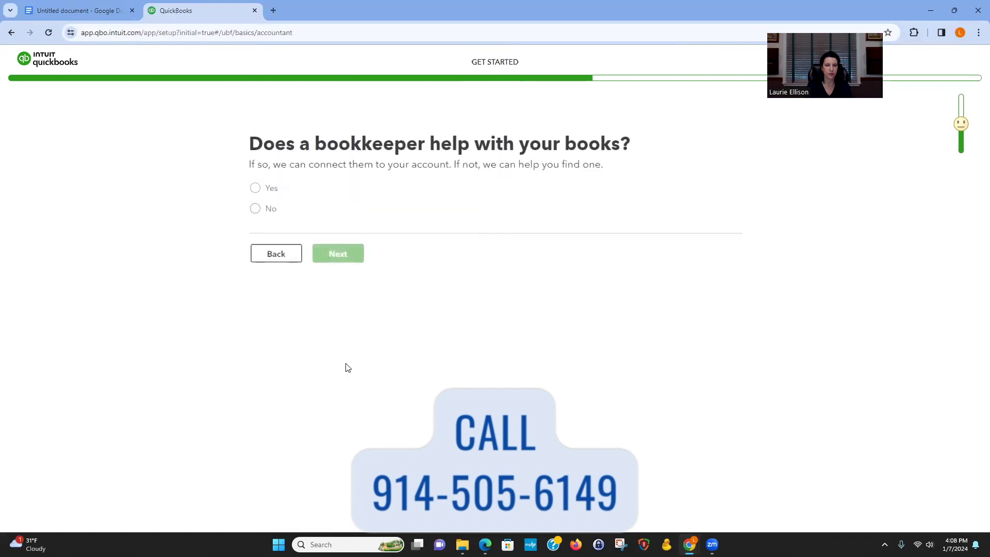
Answer that no bookkeeper helps with the books and decline information about QuickBooks Live Bookkeeping.
{"action": "left_click", "coordinate": [257, 210]}
{"action": "left_click", "coordinate": [338, 255]}
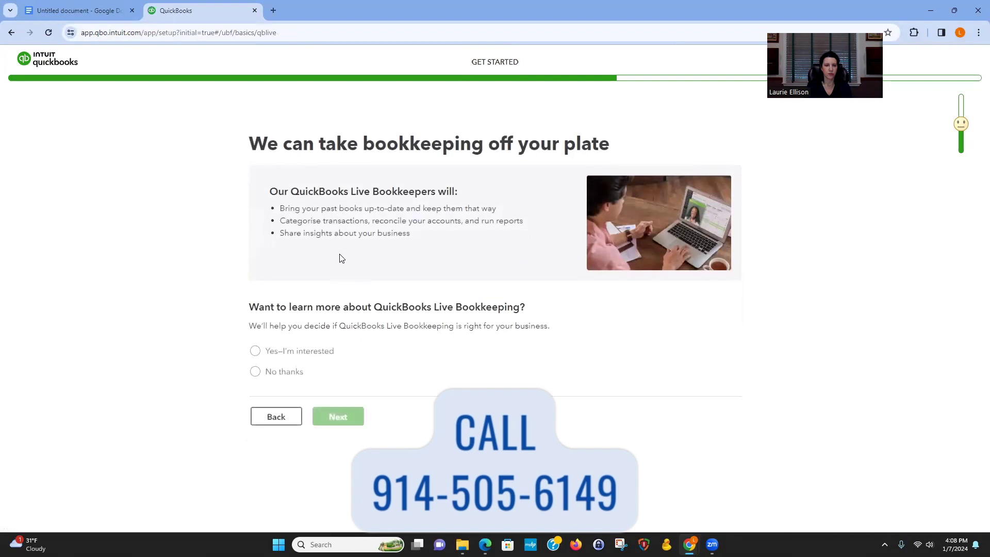
{"action": "left_click", "coordinate": [255, 372]}
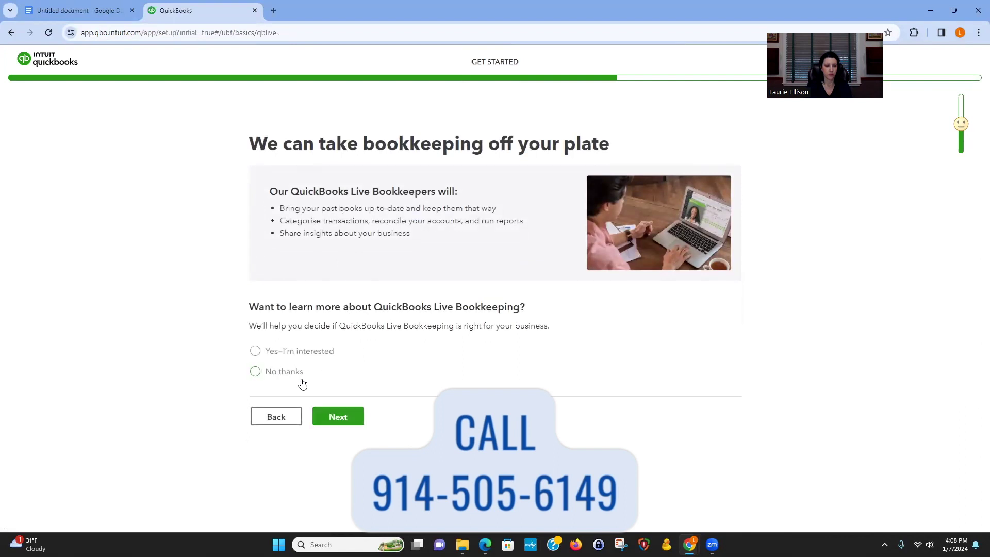
{"action": "left_click", "coordinate": [352, 417]}
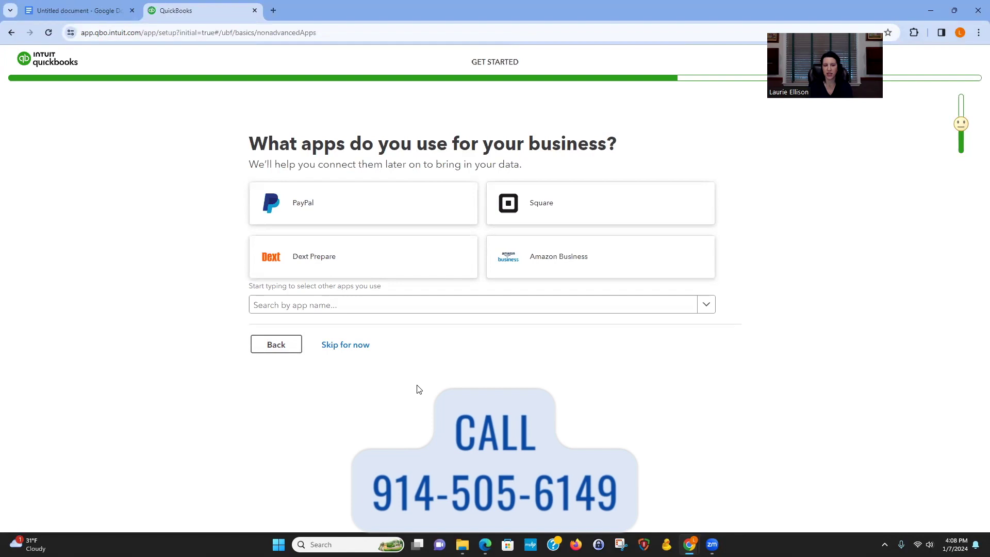
Skip the business apps question and move past the feature suggestions to the invoice setup offer.
{"action": "left_click", "coordinate": [343, 344]}
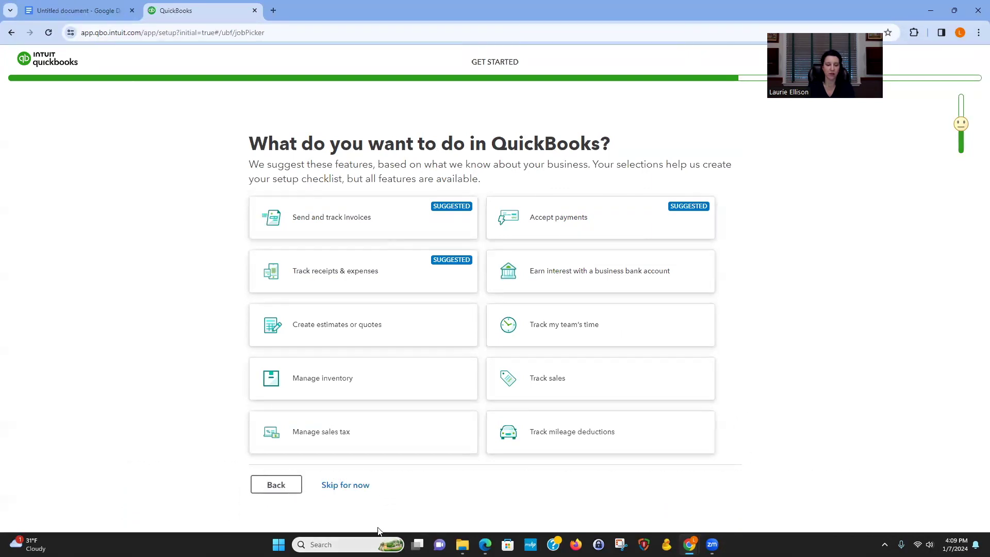
{"action": "left_click", "coordinate": [345, 485]}
{"action": "left_click", "coordinate": [347, 336]}
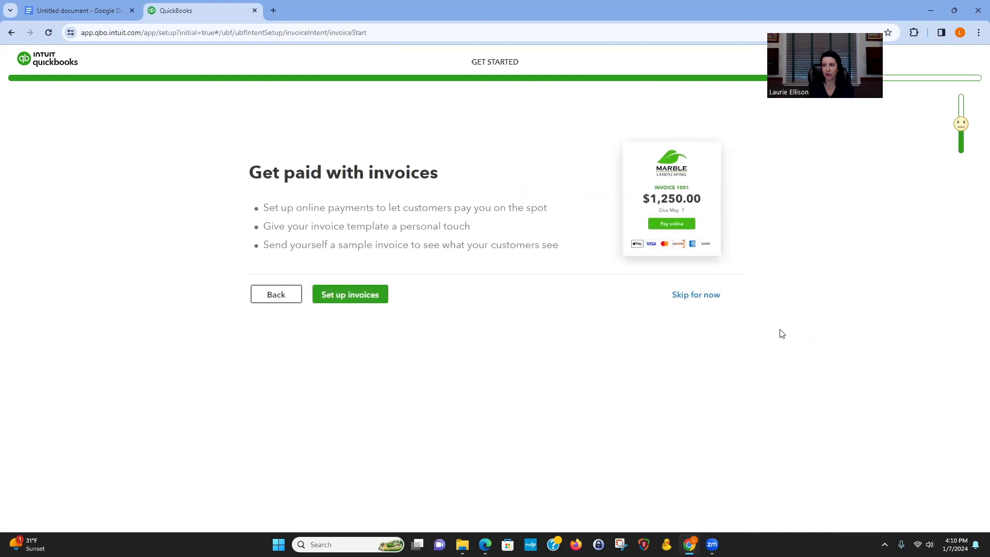
Switch to the Google Docs outline of the QuickBooks Online setup for mental health practices.
{"action": "key", "text": "ctrl+shift+Tab"}
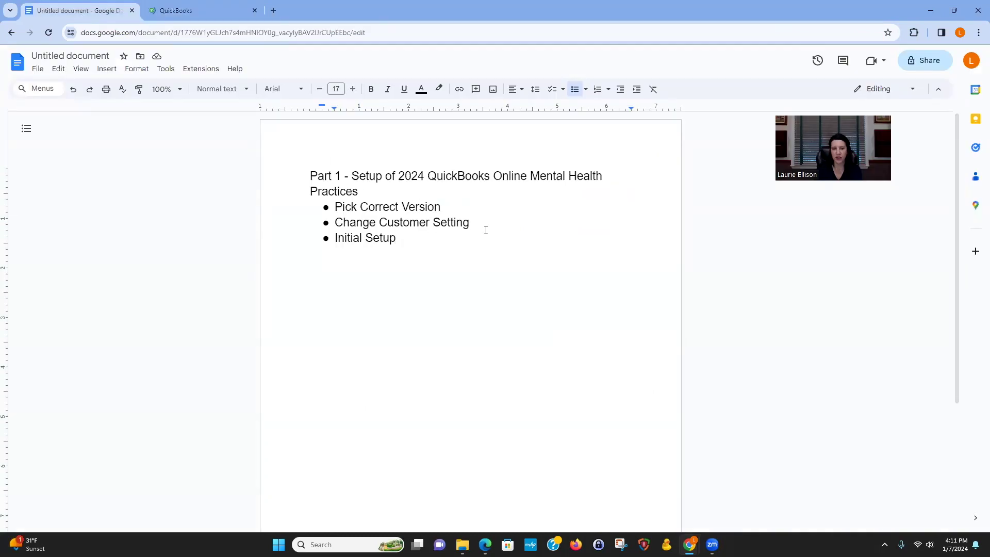
Delete the "Change Customer Setting" bullet from the Part 1 outline.
{"action": "key", "text": "shift+Down"}
{"action": "left_click_drag", "start_coordinate": [335, 222], "coordinate": [466, 225]}
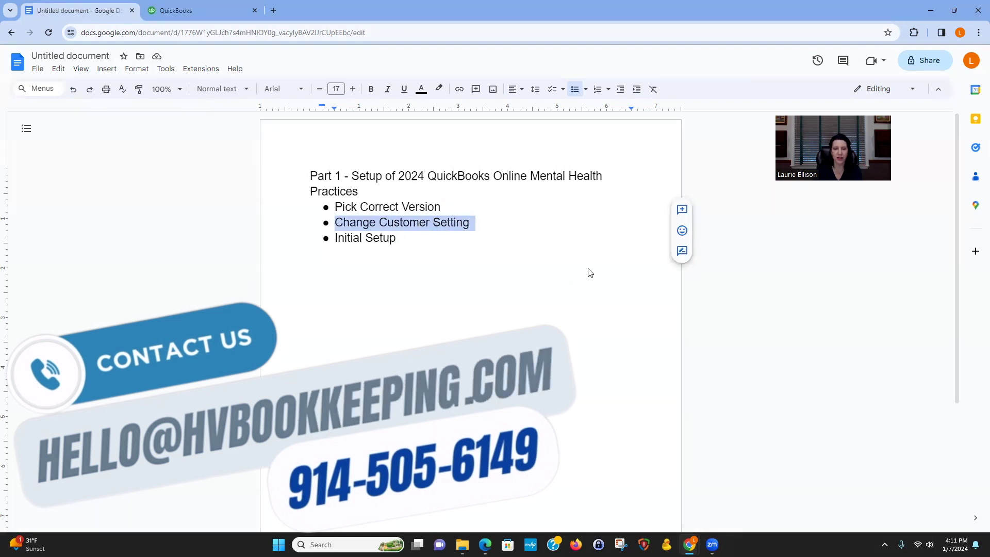
{"action": "key", "text": "BackSpace"}
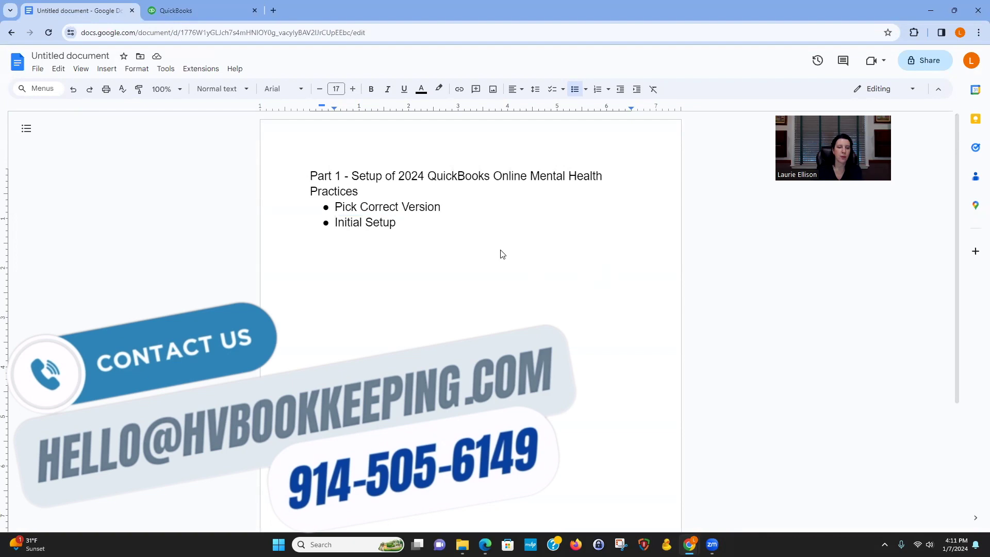
Switch to QuickBooks, open Account and settings, and review the company's name, type, contact and address details.
{"action": "left_click", "coordinate": [160, 11]}
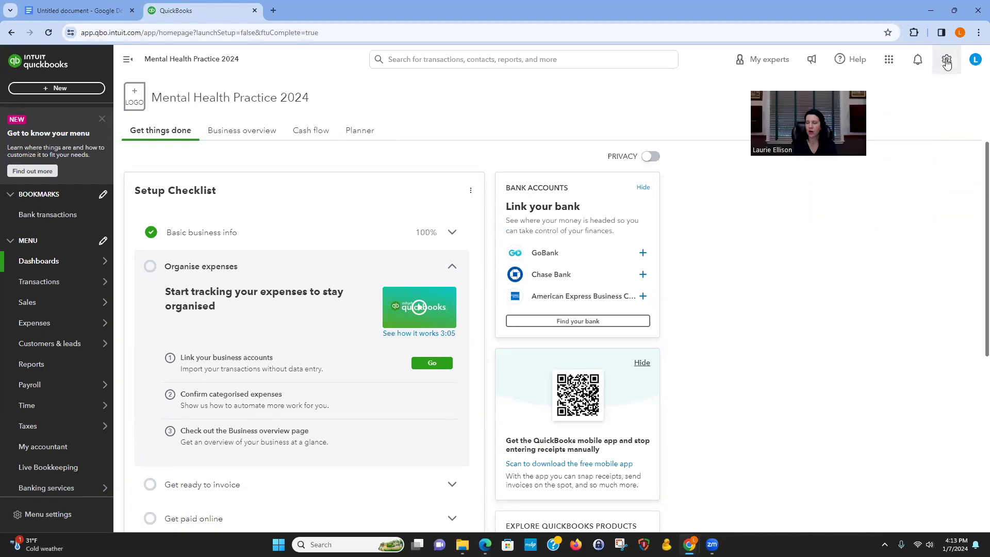
{"action": "left_click", "coordinate": [946, 60]}
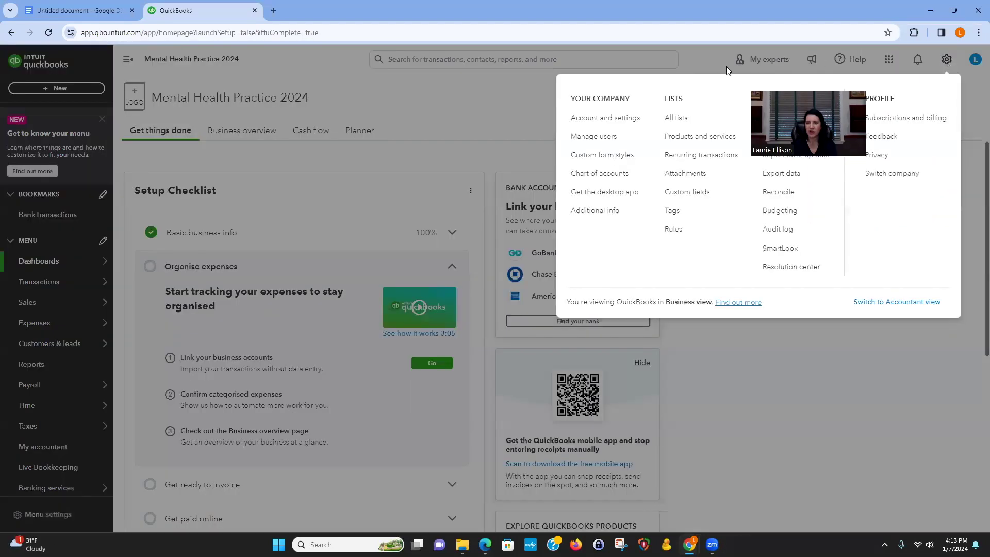
{"action": "left_click", "coordinate": [607, 118]}
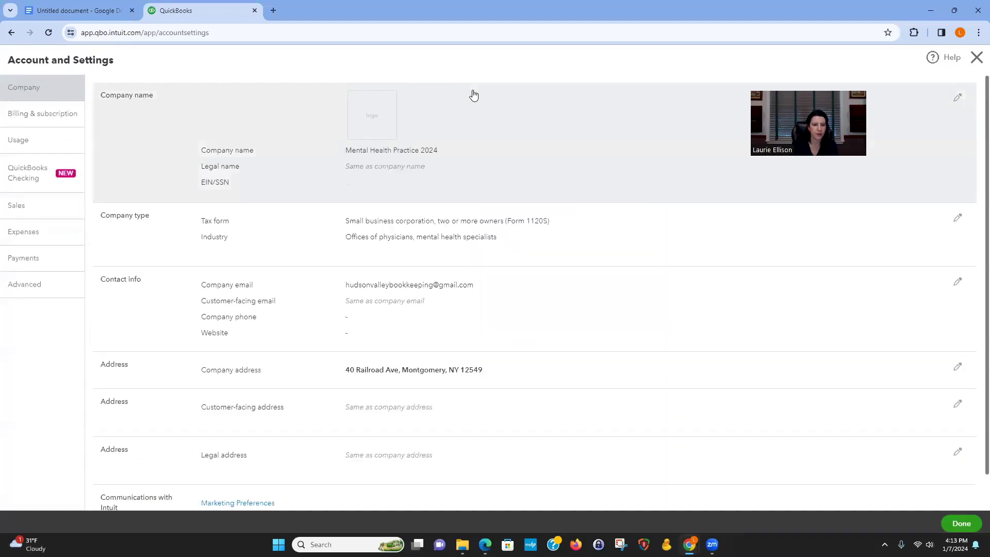
{"action": "scroll", "coordinate": [654, 341], "scroll_direction": "down", "scroll_amount": 1}
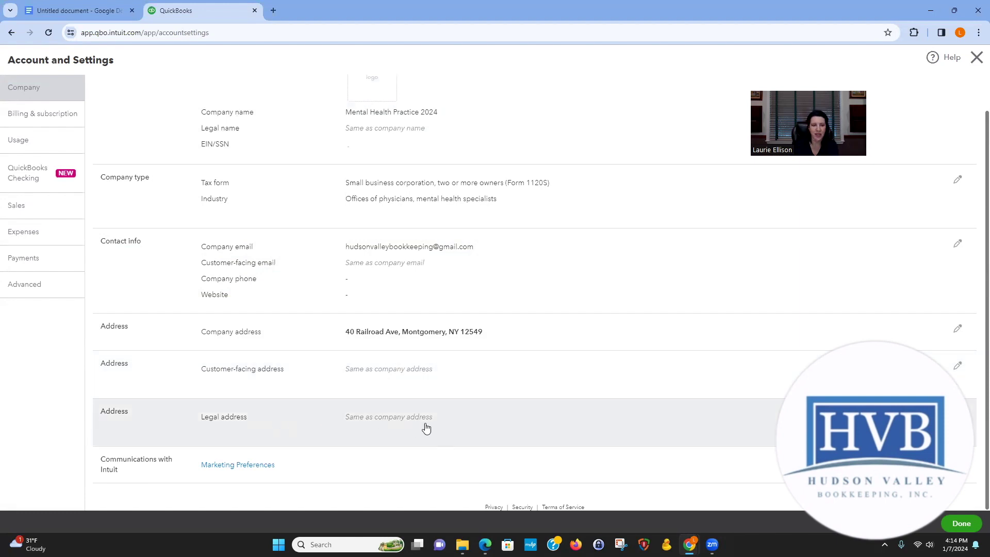
{"action": "scroll", "coordinate": [426, 428], "scroll_direction": "up", "scroll_amount": 1}
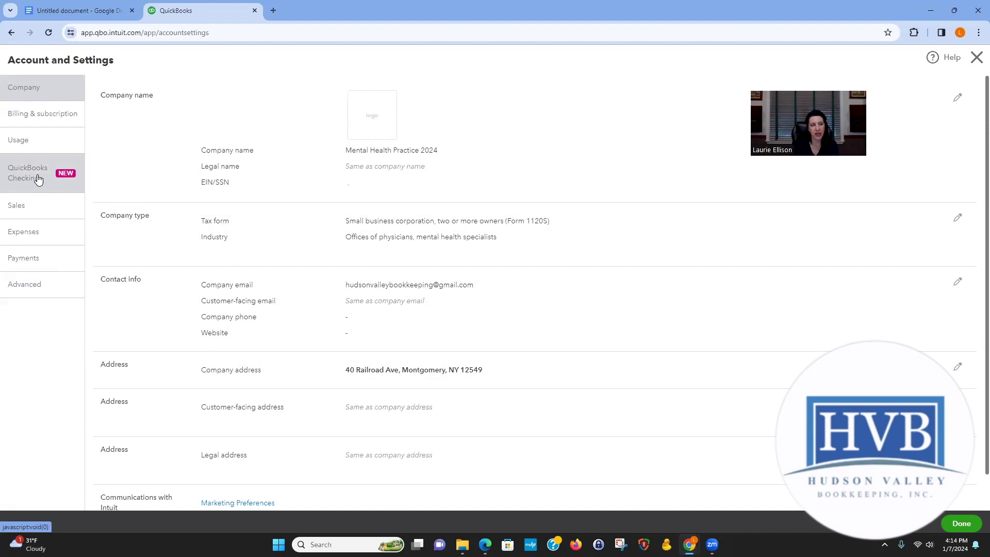
Open the QuickBooks Checking sign-up and examine the business, owner and bank card sections it requires.
{"action": "left_click", "coordinate": [41, 177]}
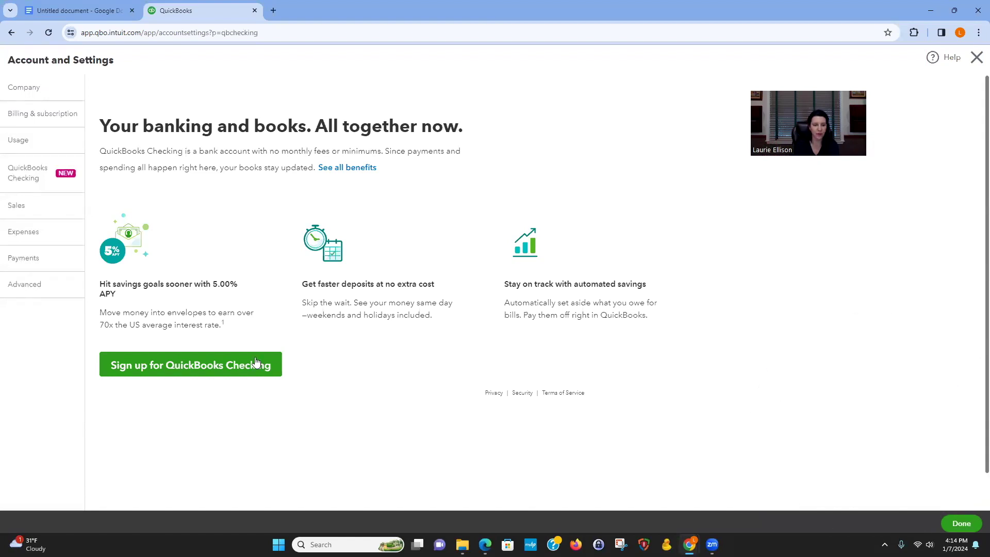
{"action": "left_click", "coordinate": [230, 371]}
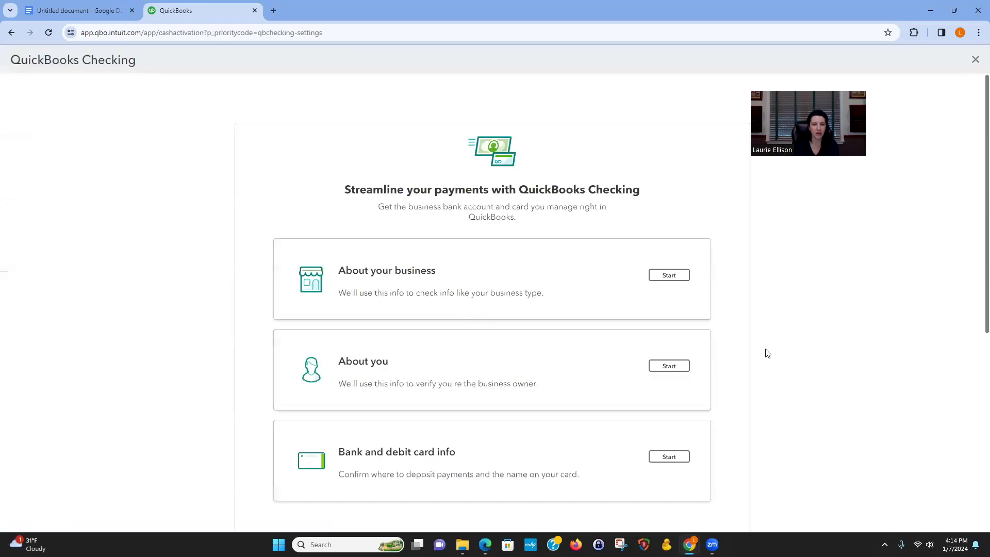
{"action": "scroll", "coordinate": [844, 444], "scroll_direction": "down", "scroll_amount": 3}
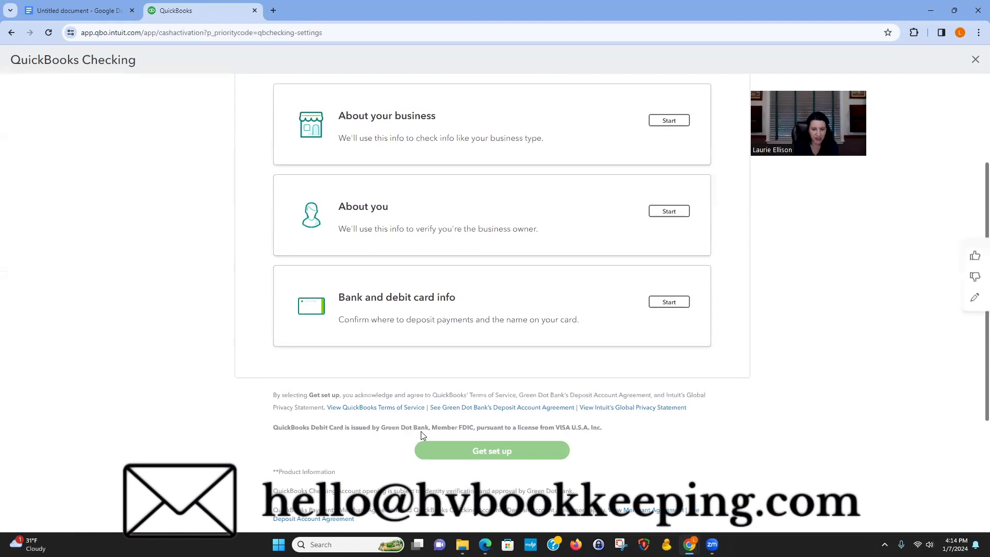
{"action": "scroll", "coordinate": [754, 460], "scroll_direction": "up", "scroll_amount": 3}
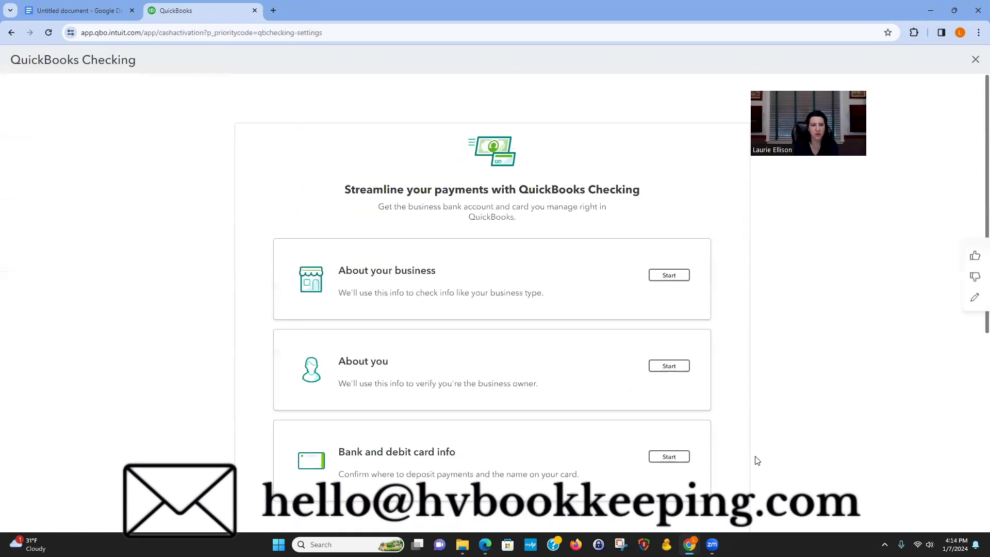
{"action": "scroll", "coordinate": [480, 426], "scroll_direction": "down", "scroll_amount": 4}
{"action": "scroll", "coordinate": [728, 423], "scroll_direction": "up", "scroll_amount": 2}
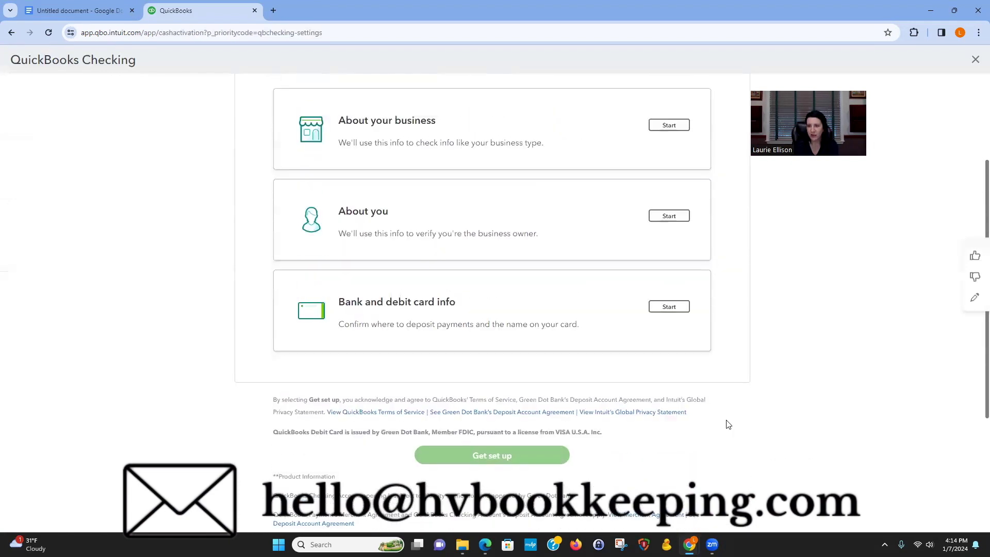
{"action": "scroll", "coordinate": [907, 211], "scroll_direction": "up", "scroll_amount": 2}
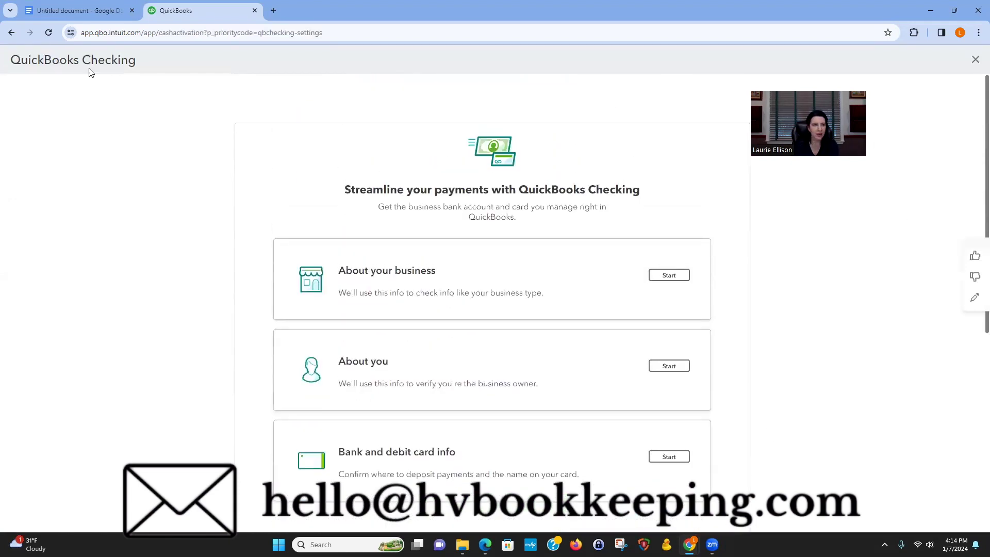
Save and leave the QuickBooks Checking sign-up, and decline to confirm the info right now in the Payments settings.
{"action": "left_click", "coordinate": [975, 61]}
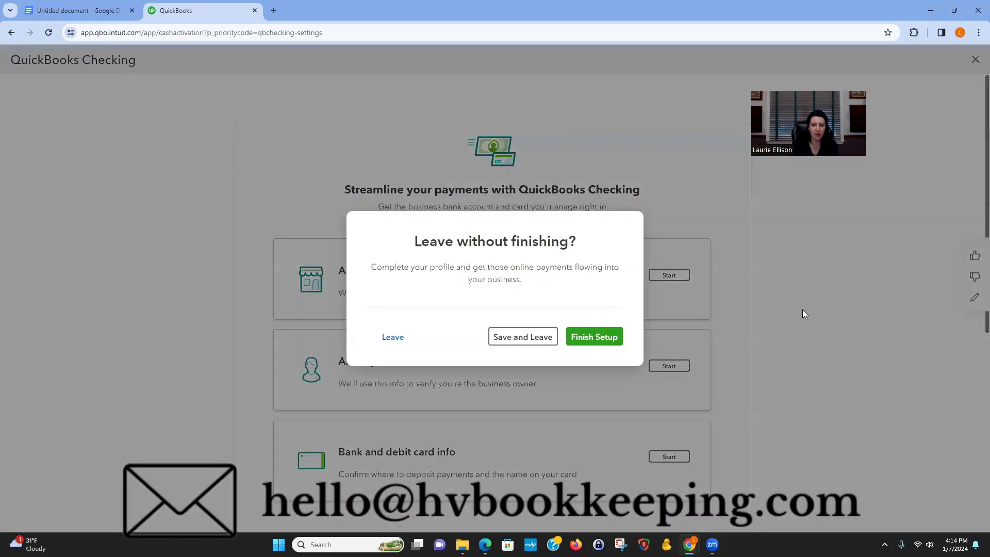
{"action": "left_click", "coordinate": [503, 338]}
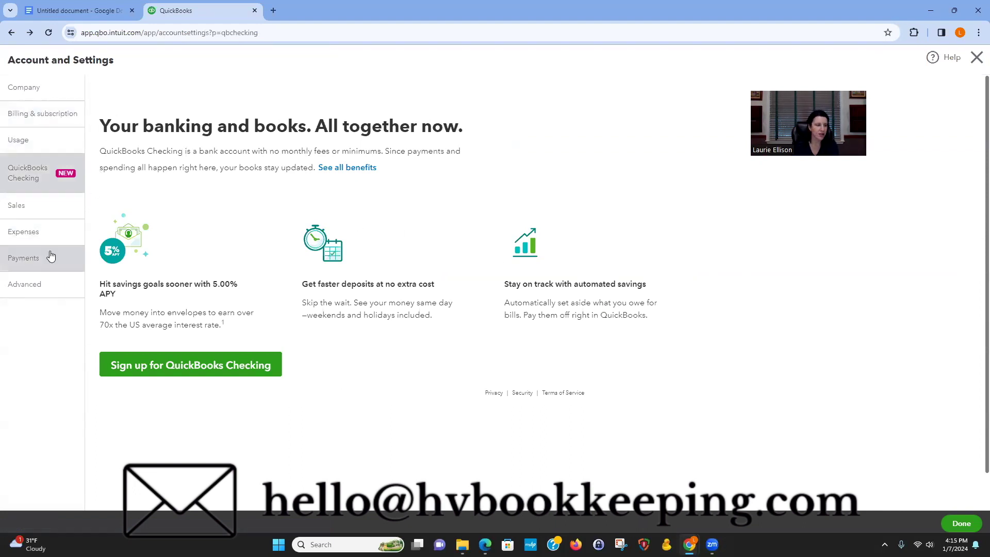
{"action": "left_click", "coordinate": [33, 258]}
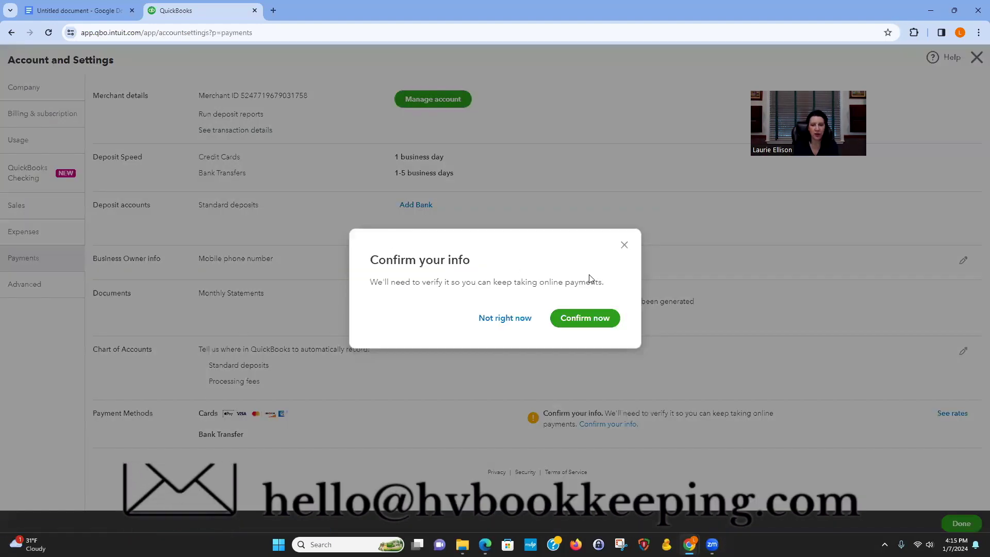
{"action": "left_click", "coordinate": [501, 316]}
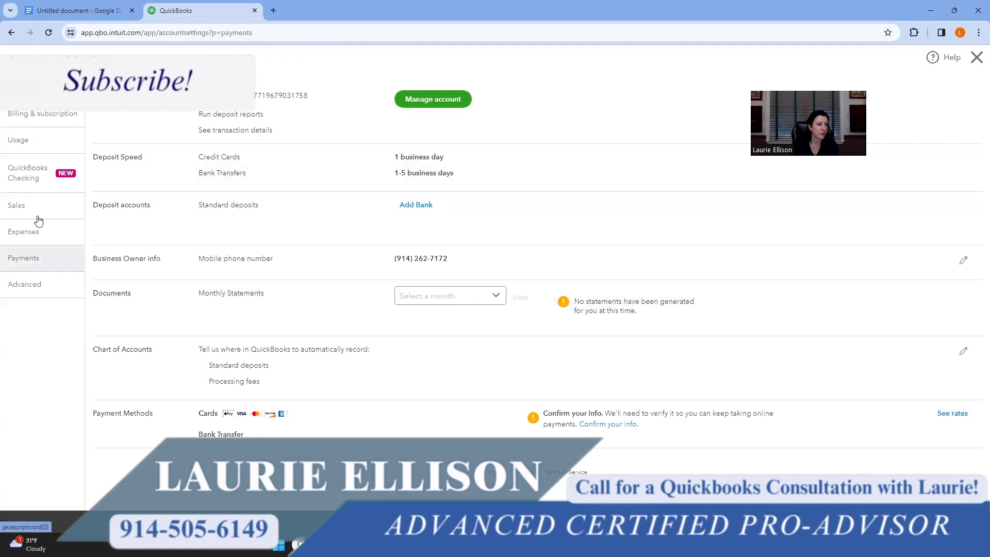
Set the accounting method to Cash in the Advanced account settings and save it.
{"action": "left_click", "coordinate": [38, 283]}
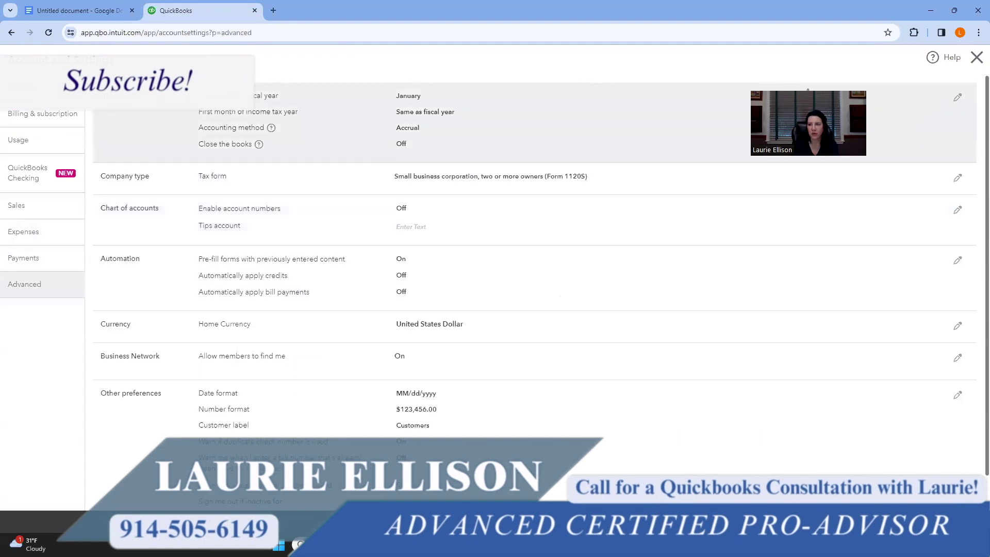
{"action": "left_click", "coordinate": [956, 100]}
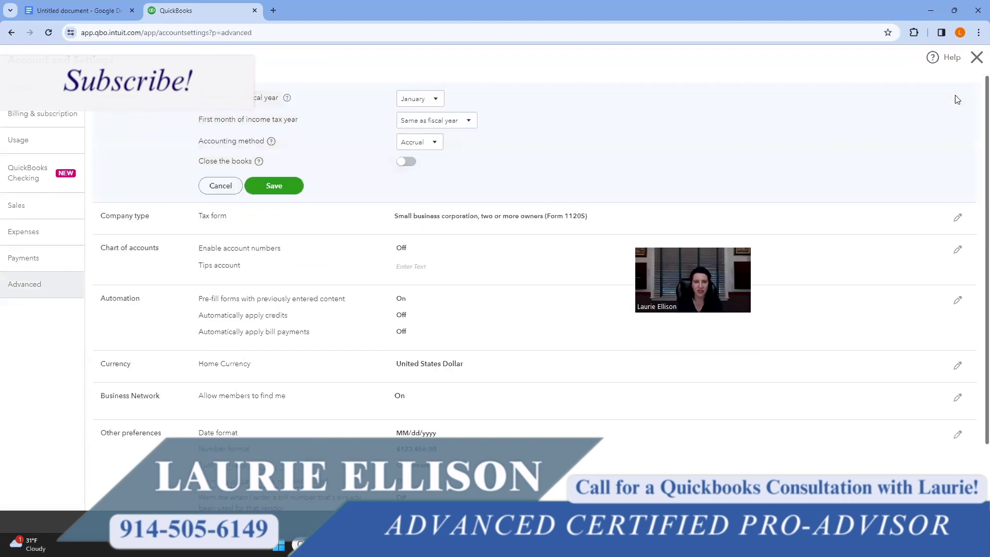
{"action": "left_click", "coordinate": [434, 144]}
{"action": "left_click", "coordinate": [414, 174]}
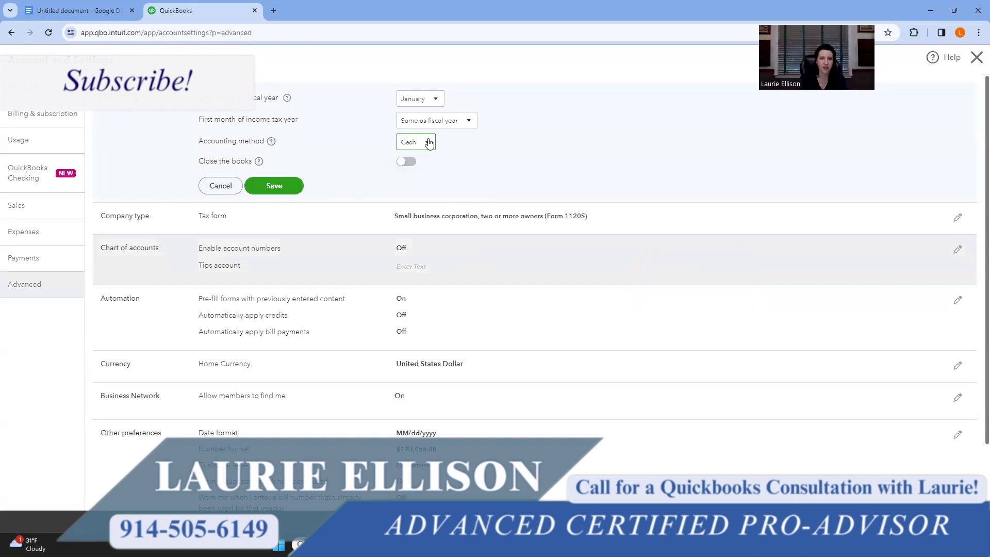
{"action": "left_click", "coordinate": [274, 185]}
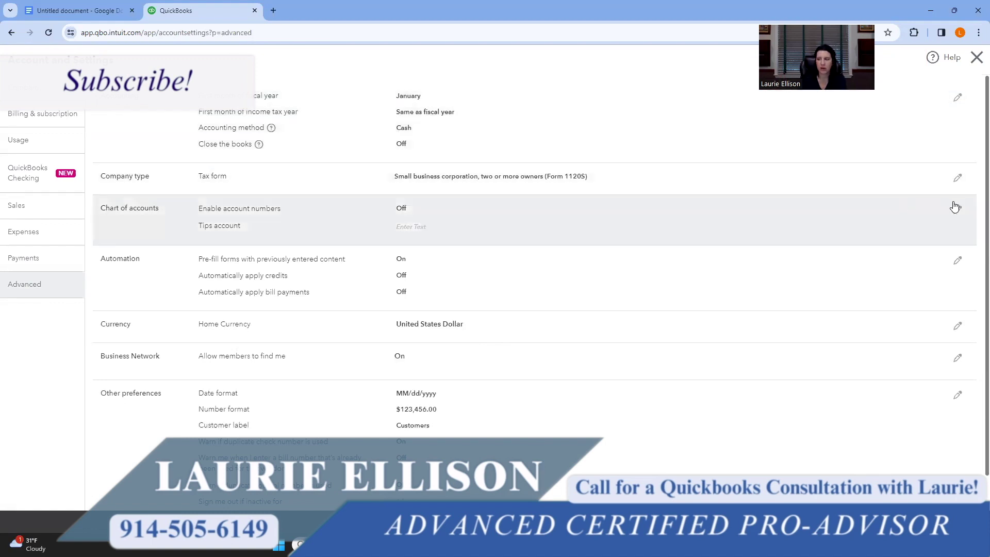
Enable account numbers for the chart of accounts and save the setting.
{"action": "left_click", "coordinate": [958, 211]}
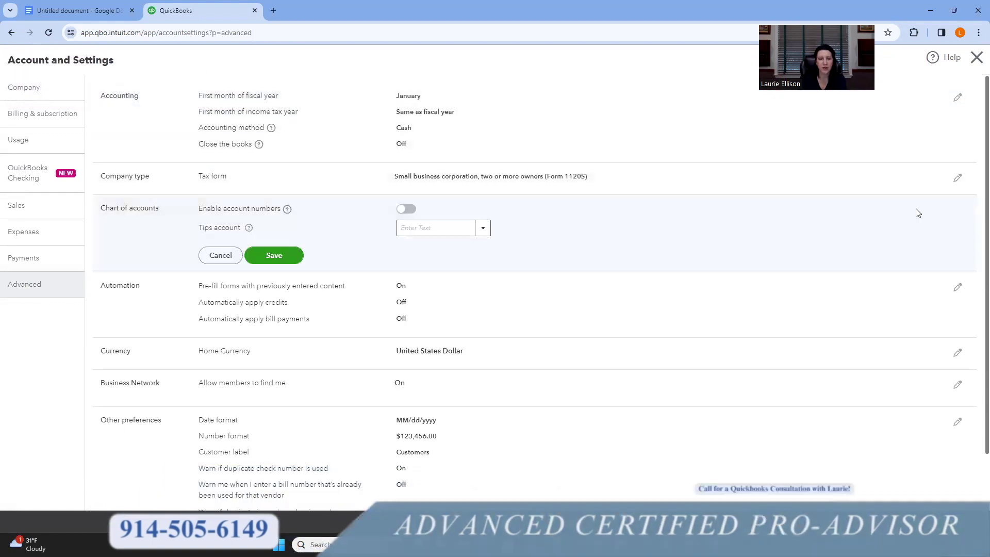
{"action": "left_click", "coordinate": [404, 210]}
{"action": "left_click", "coordinate": [220, 226]}
{"action": "left_click", "coordinate": [269, 280]}
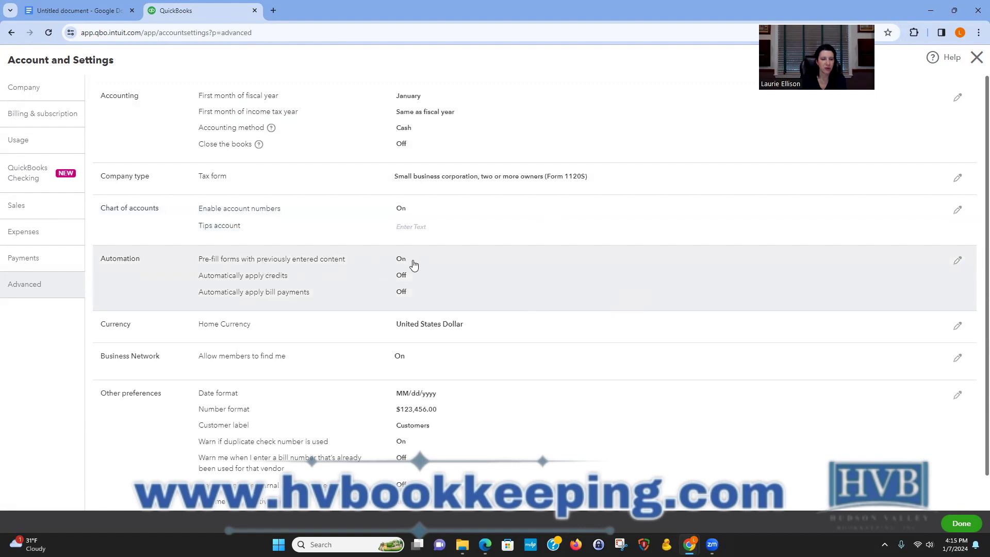
Turn off "Allow members to find me" for the Business Network and save the confirmed change.
{"action": "scroll", "coordinate": [415, 265], "scroll_direction": "down", "scroll_amount": 1}
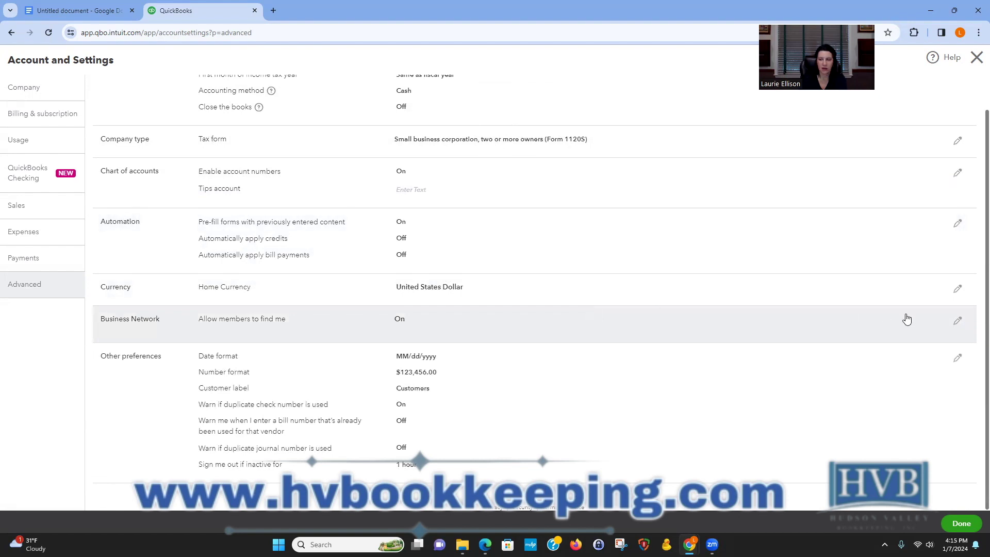
{"action": "left_click", "coordinate": [957, 321]}
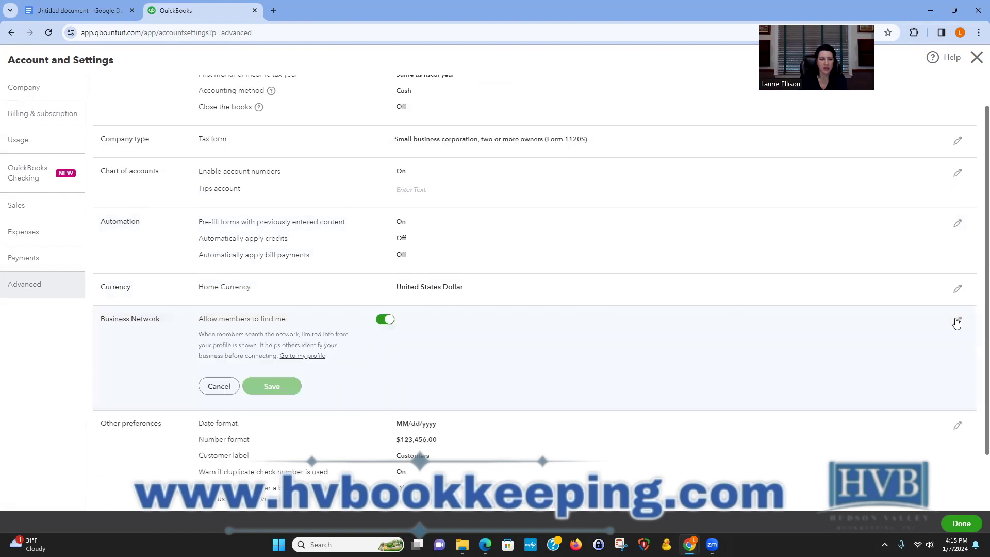
{"action": "left_click", "coordinate": [387, 319]}
{"action": "left_click", "coordinate": [245, 393]}
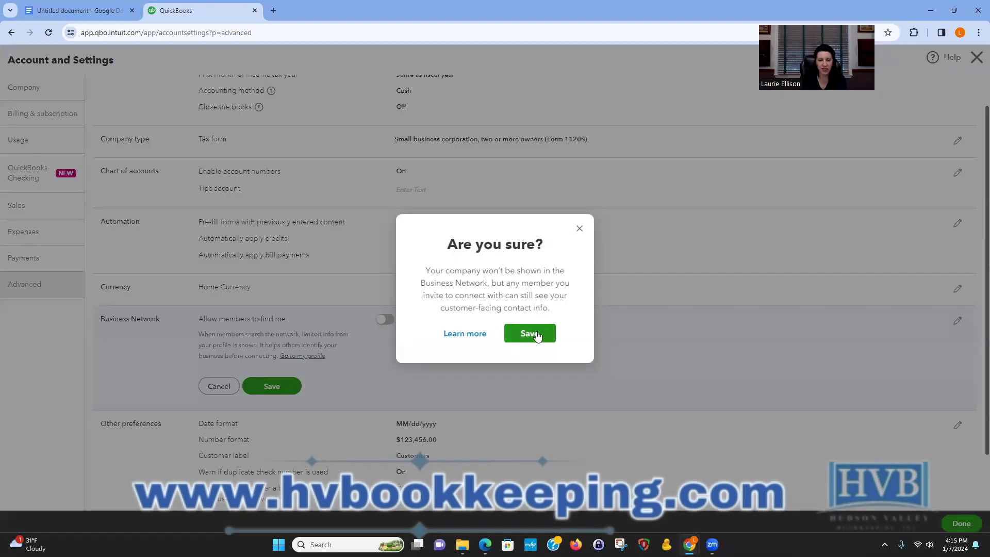
{"action": "left_click", "coordinate": [536, 335]}
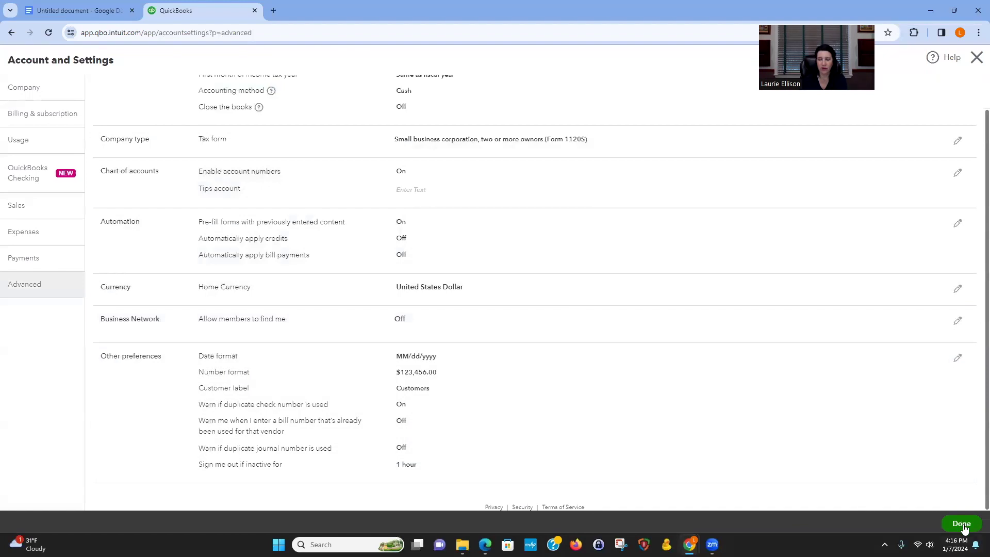
Finish the account settings and open the company's chart of accounts.
{"action": "left_click", "coordinate": [962, 525]}
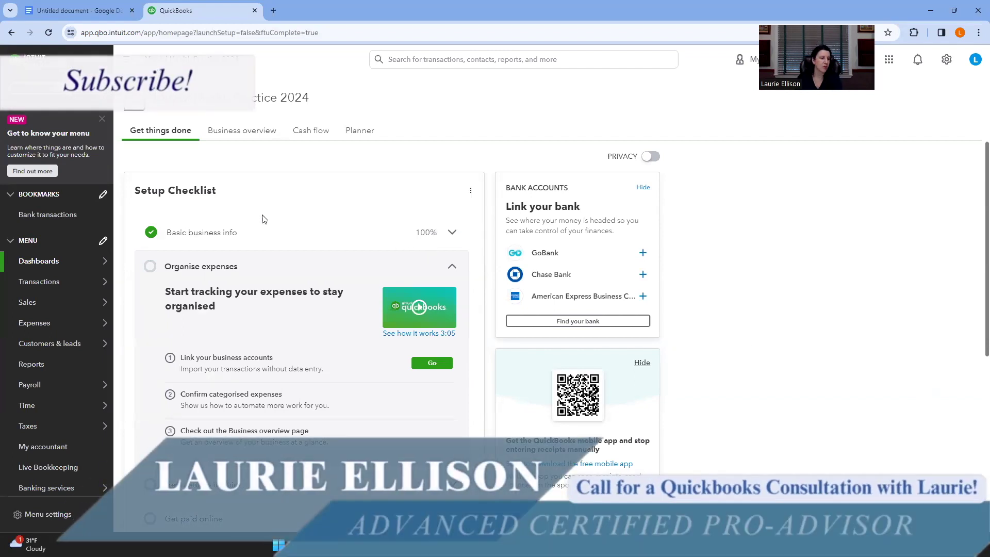
{"action": "mouse_move", "coordinate": [77, 281]}
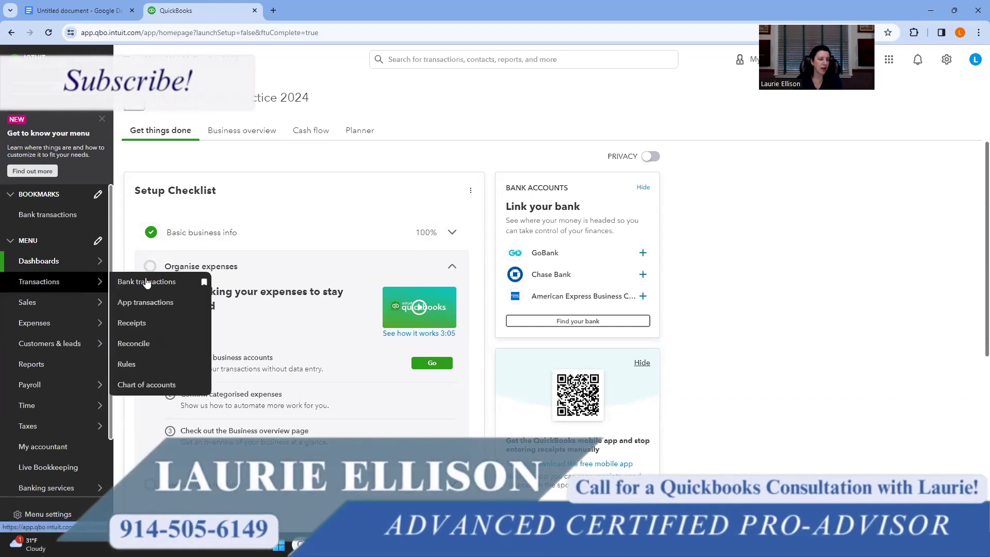
{"action": "left_click", "coordinate": [155, 384]}
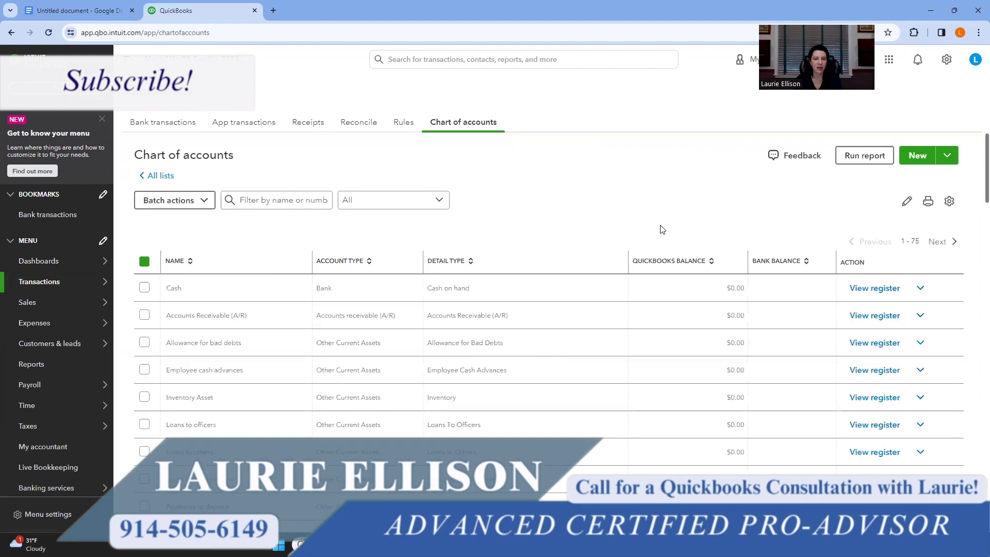